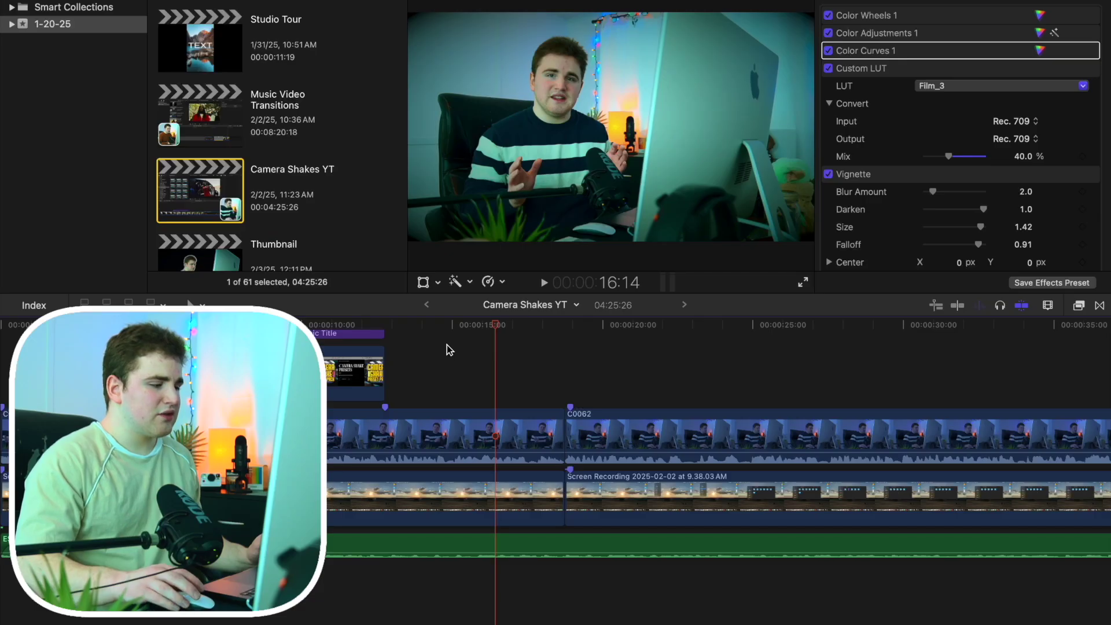
Scrub back through the finished store-page overlay and park the playhead at 21:24.
left_click_drag(497, 330, 347, 342)
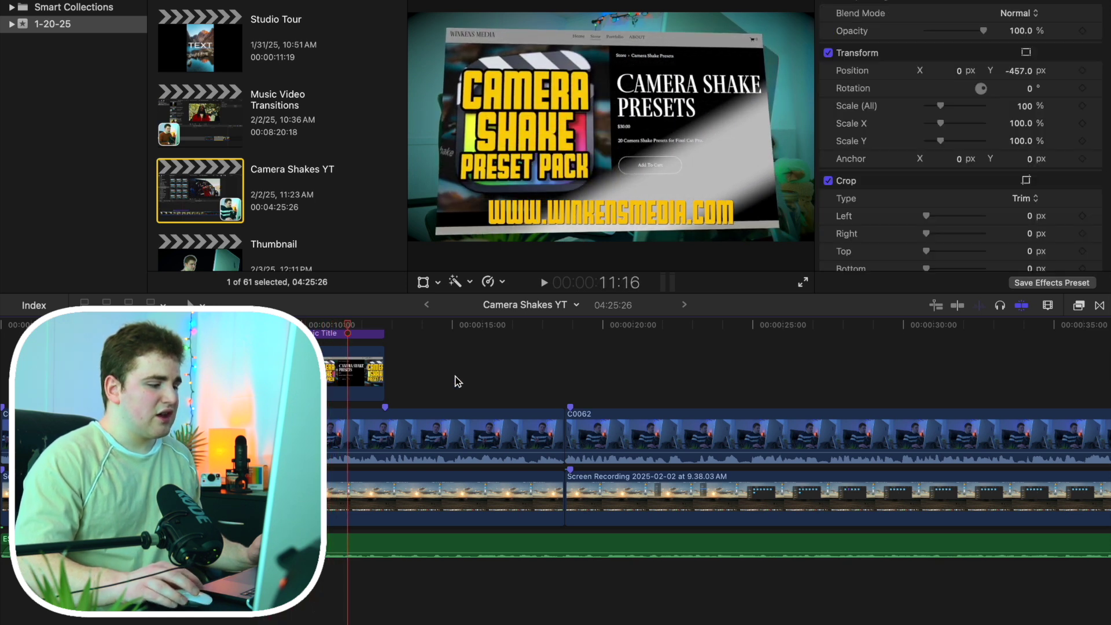
left_click(656, 388)
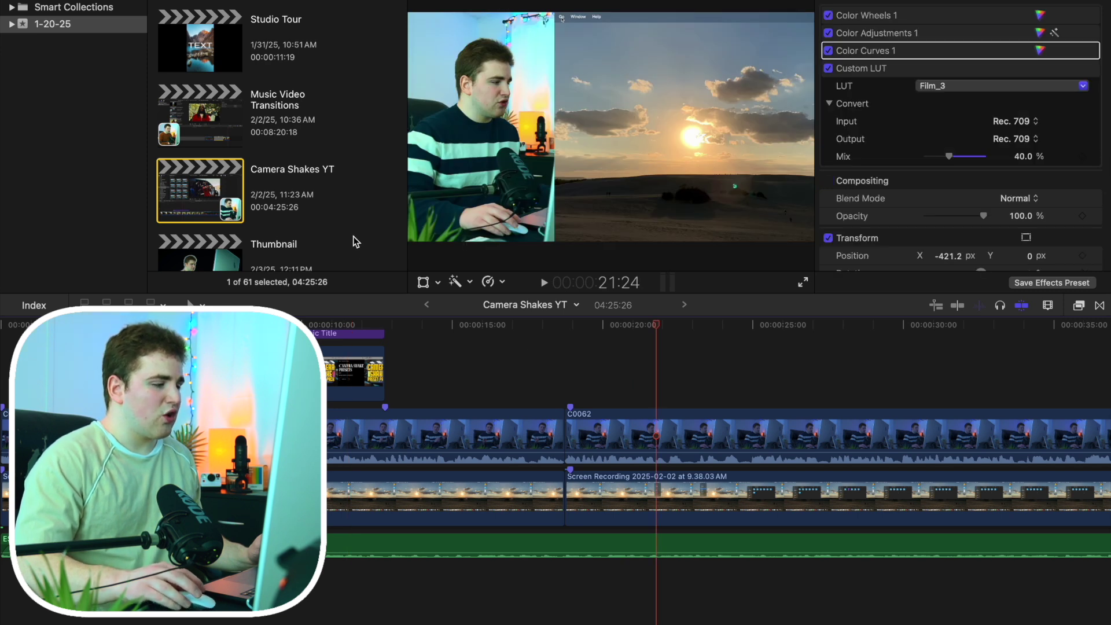
scroll(366, 225, "down", 2)
scroll(365, 225, "down", 10)
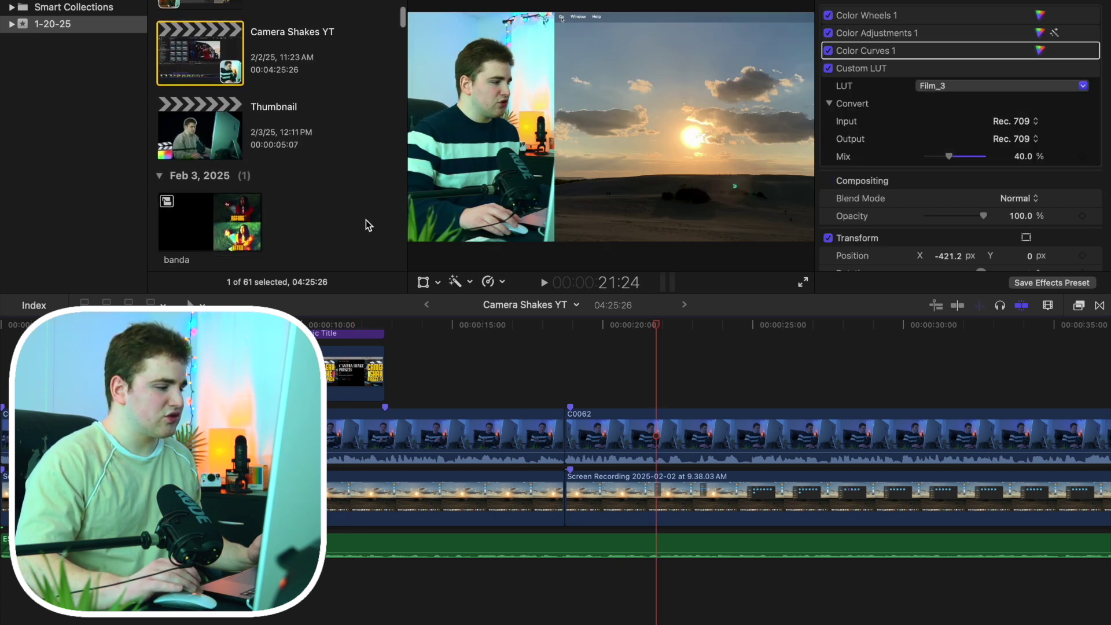
scroll(366, 225, "down", 8)
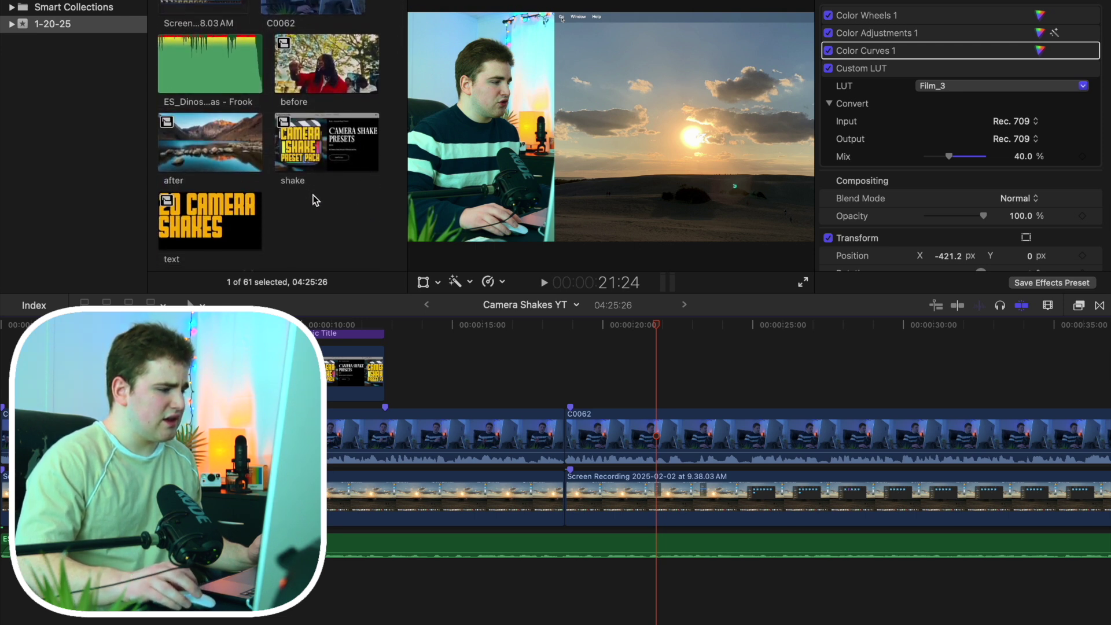
scroll(316, 200, "down", 10)
scroll(336, 201, "down", 1)
Connect the Camera Shake Presets screenshot above clip C0062 near 21:24.
left_click(346, 80)
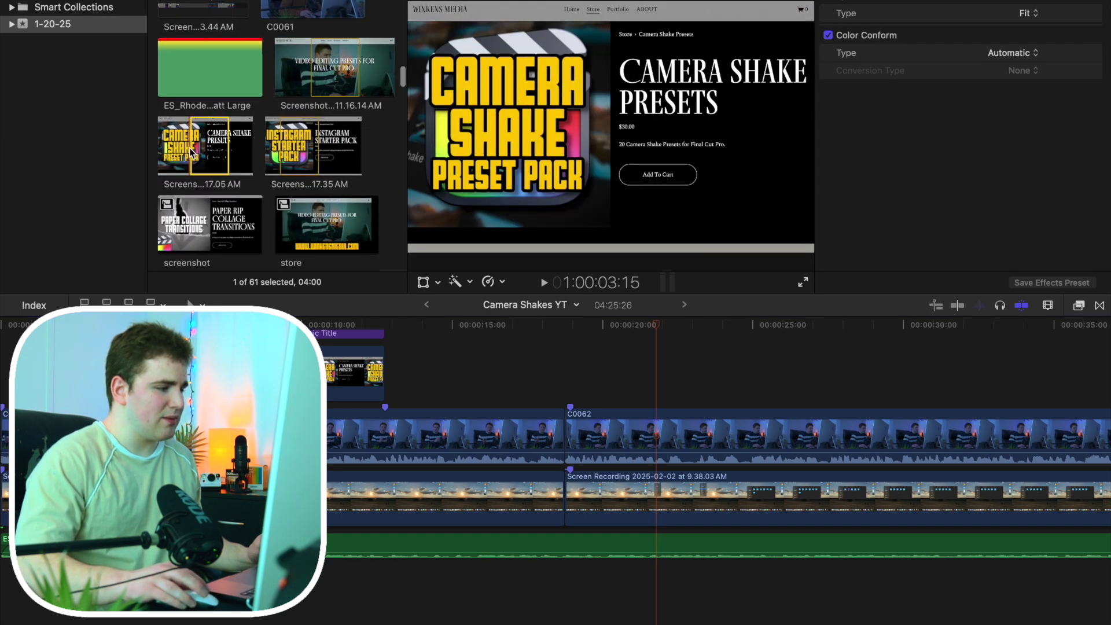
left_click_drag(212, 154, 637, 385)
scroll(652, 385, "right", 3)
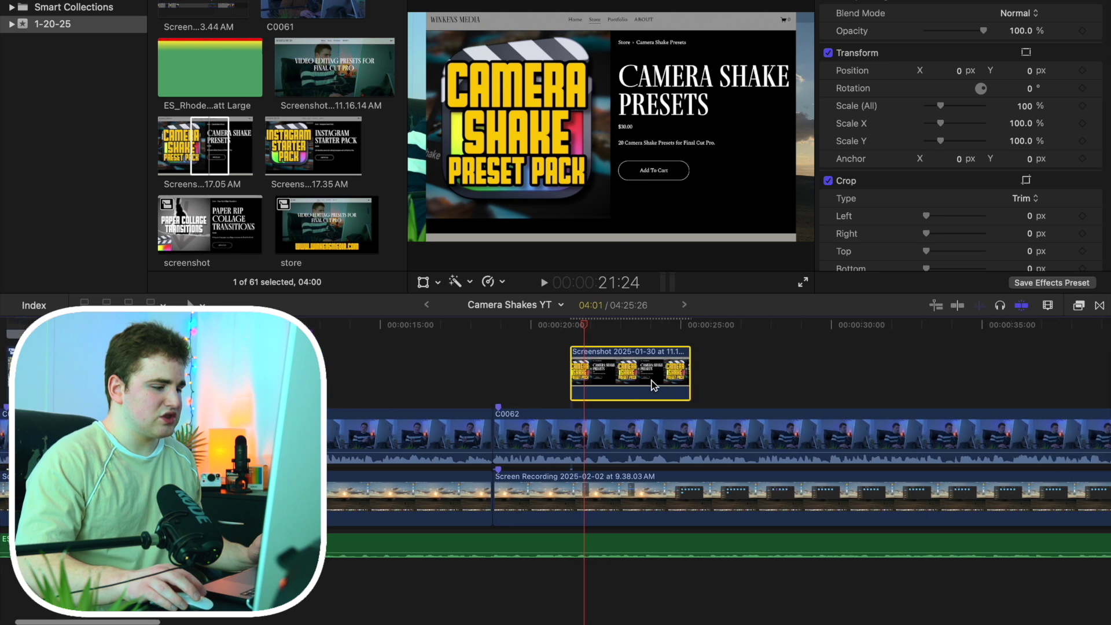
scroll(652, 385, "up", 2)
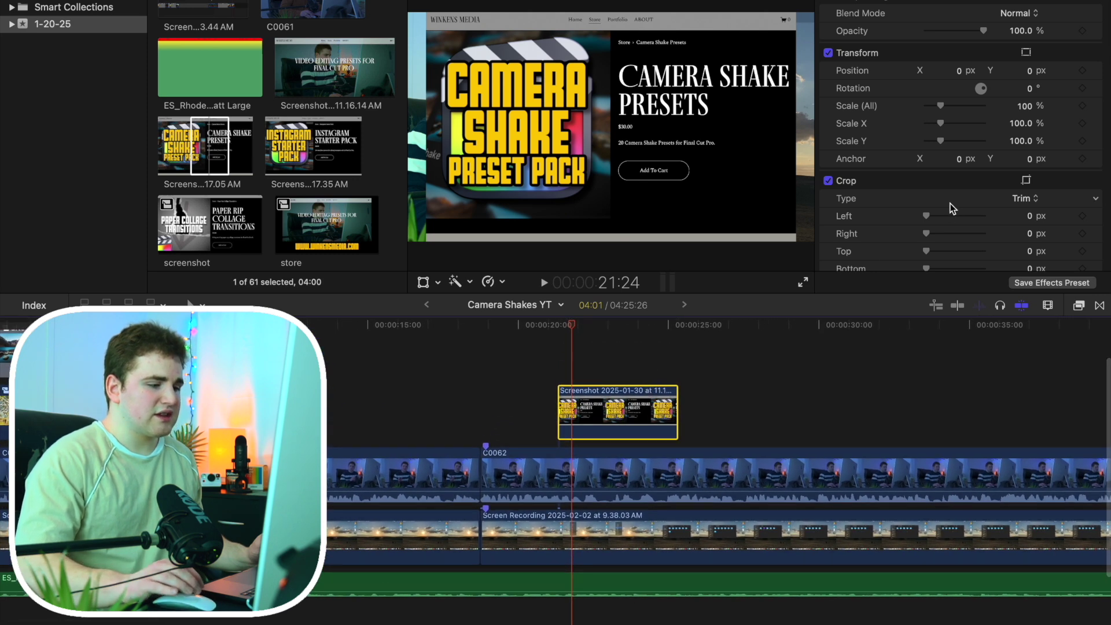
scroll(952, 208, "down", 6)
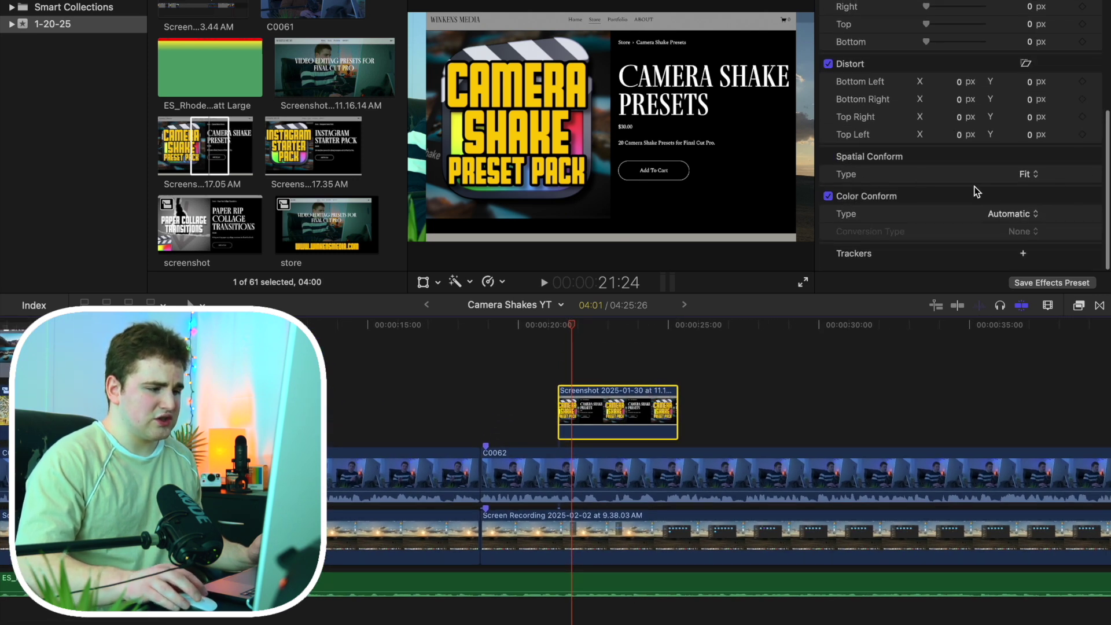
Set the screenshot's Spatial Conform to Fill and Position Y to -47.2 px, then park at 22:27.
left_click(1035, 175)
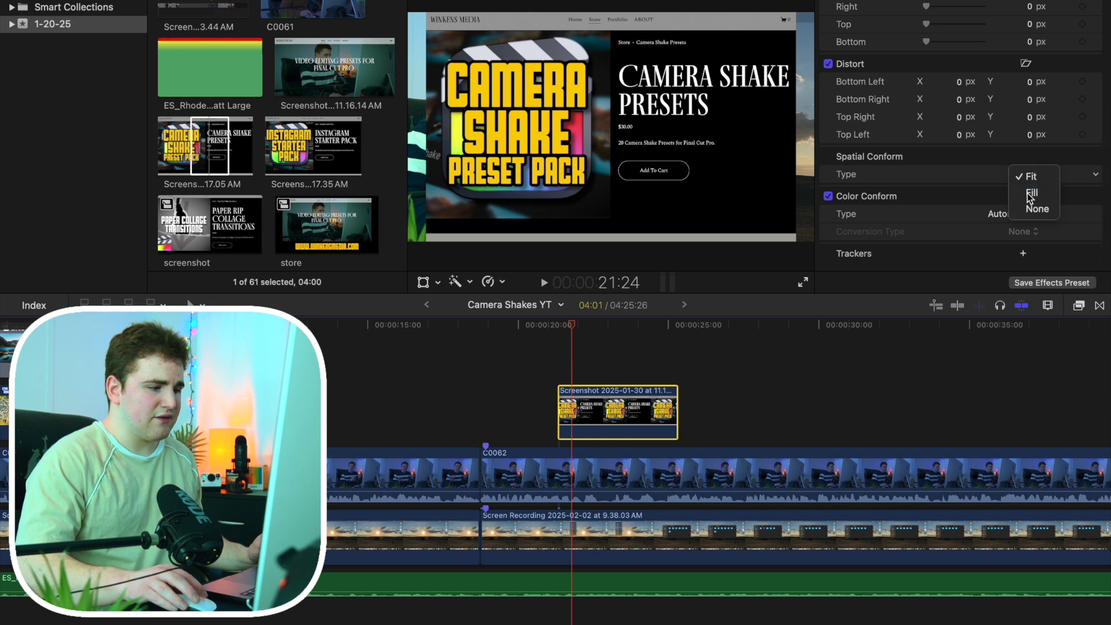
left_click(1031, 192)
scroll(1016, 163, "up", 6)
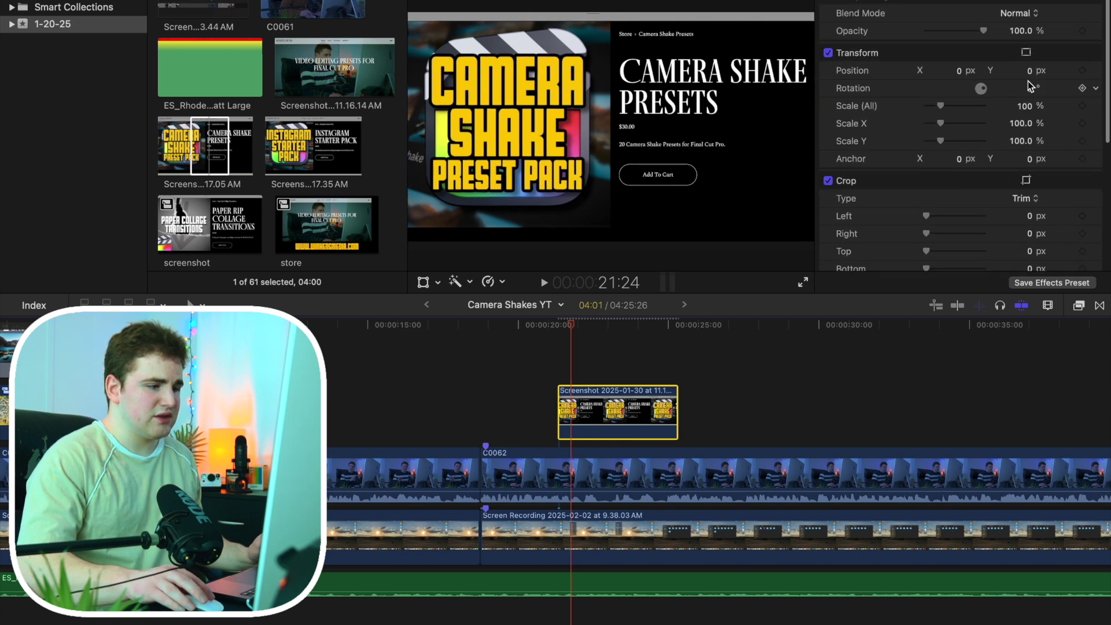
left_click_drag(1031, 70, 1031, 98)
scroll(1021, 87, "down", 1)
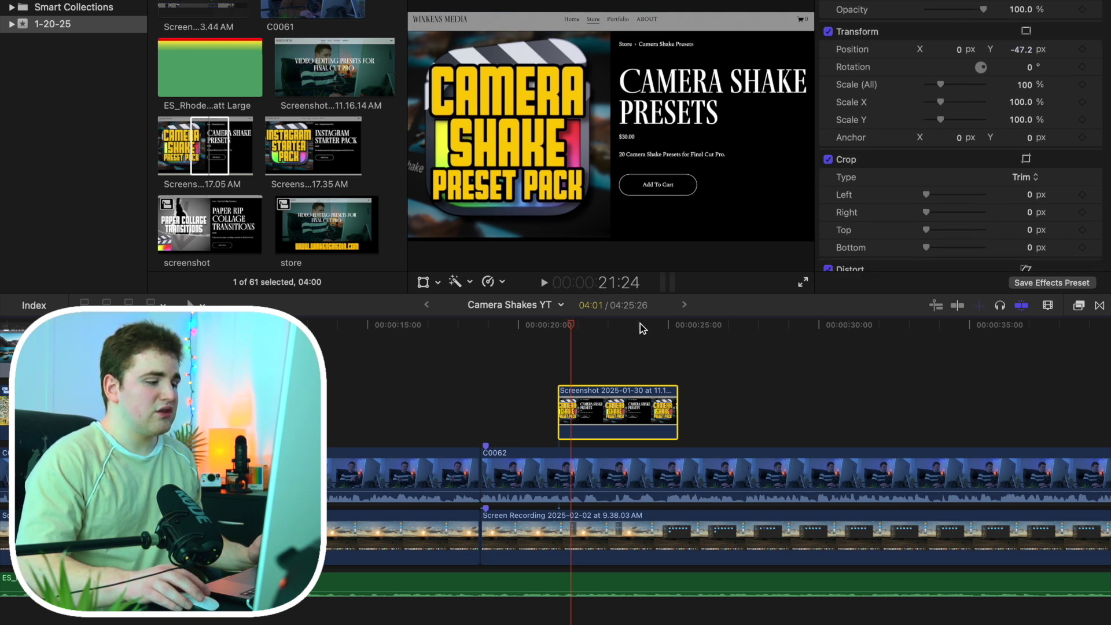
left_click_drag(571, 324, 605, 327)
scroll(606, 328, "left", 2)
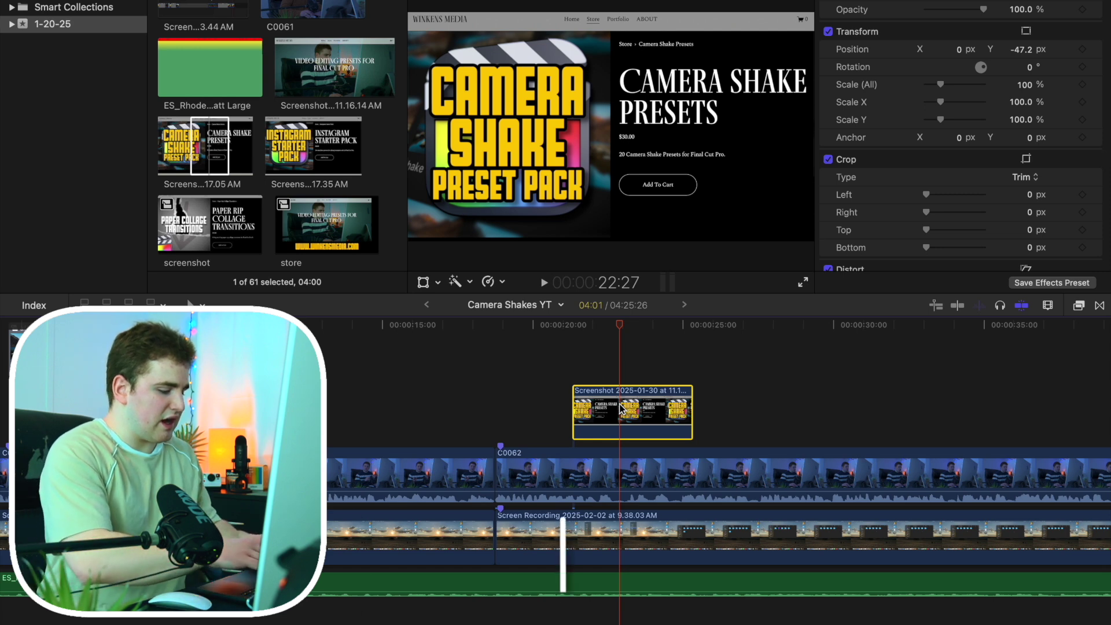
Group the screenshot clip into a compound clip named 'screenshot' with Option+G.
key("alt+g")
type("sc")
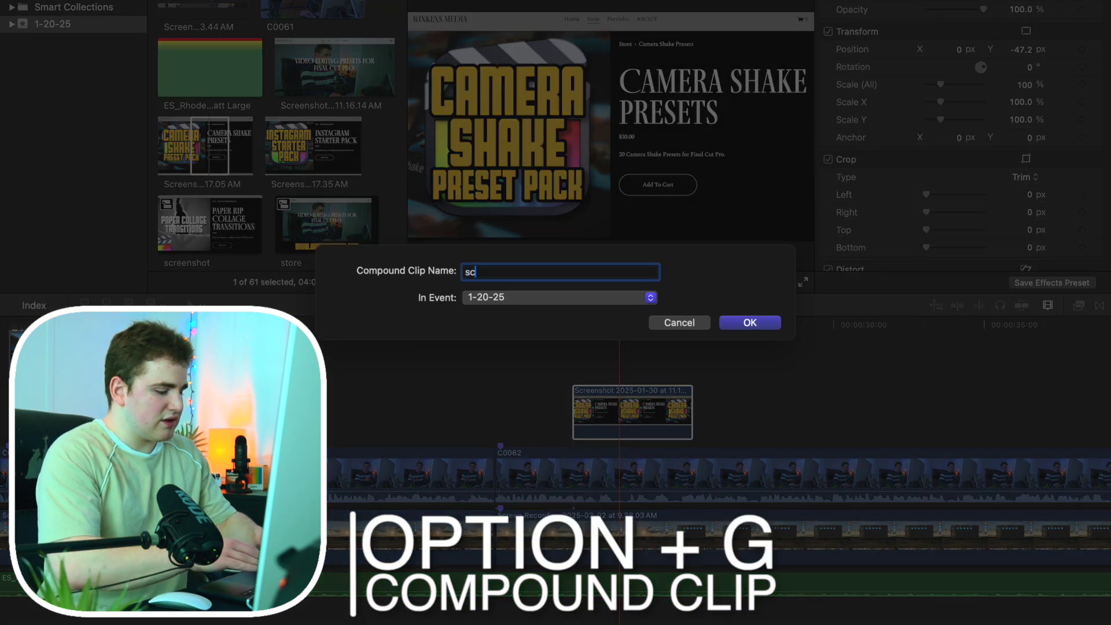
type("reenshot")
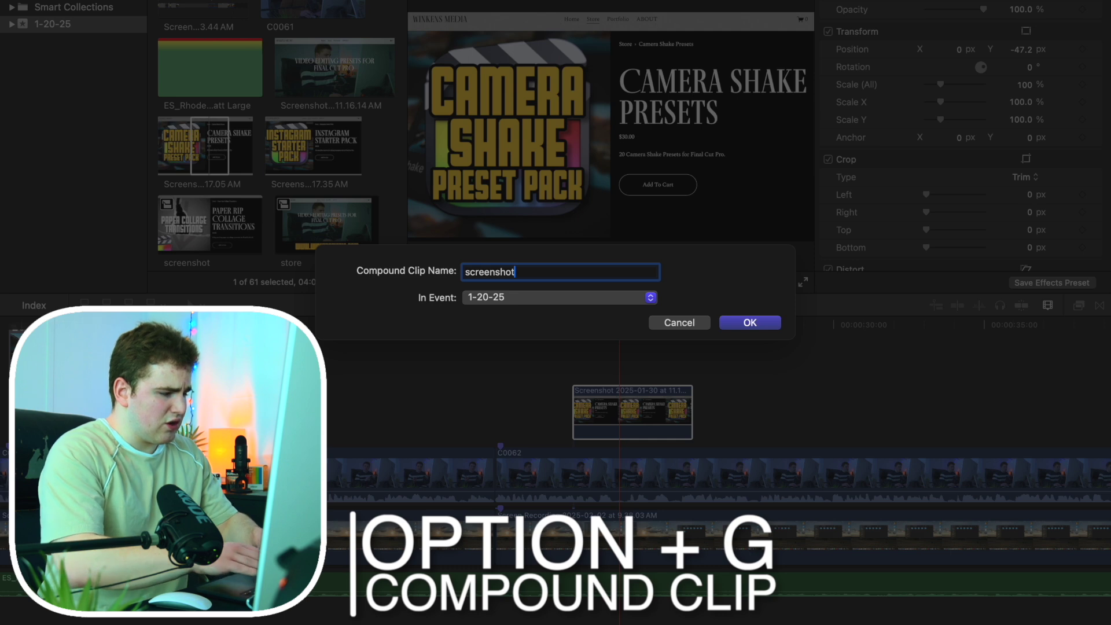
key("Return")
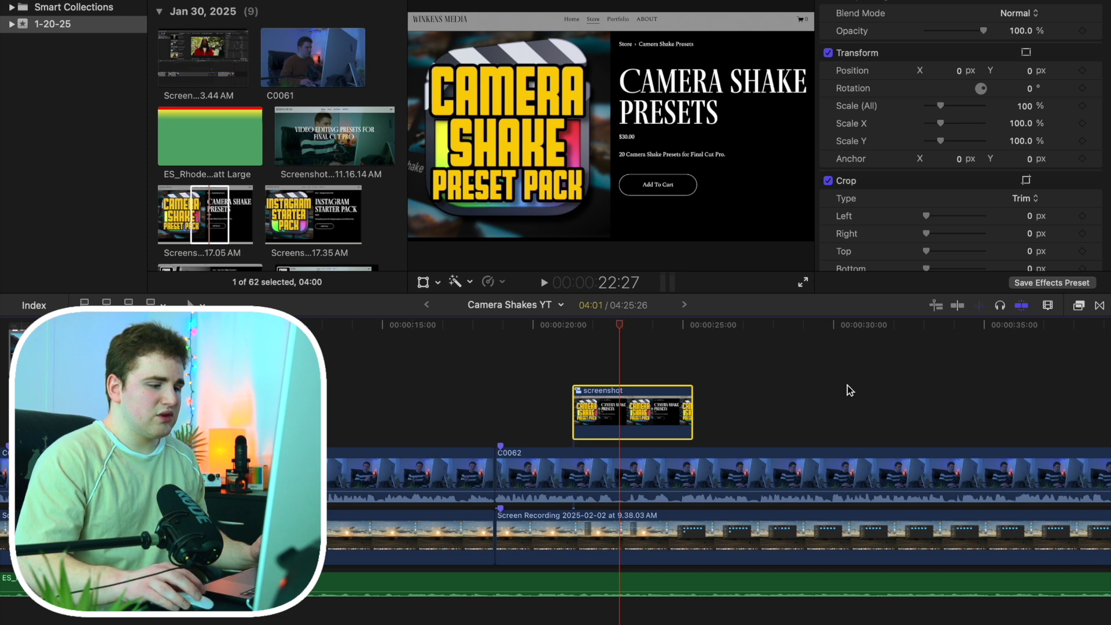
Drop The Ultimate Bundle's Transform effect onto the 'screenshot' compound clip.
left_click(1080, 306)
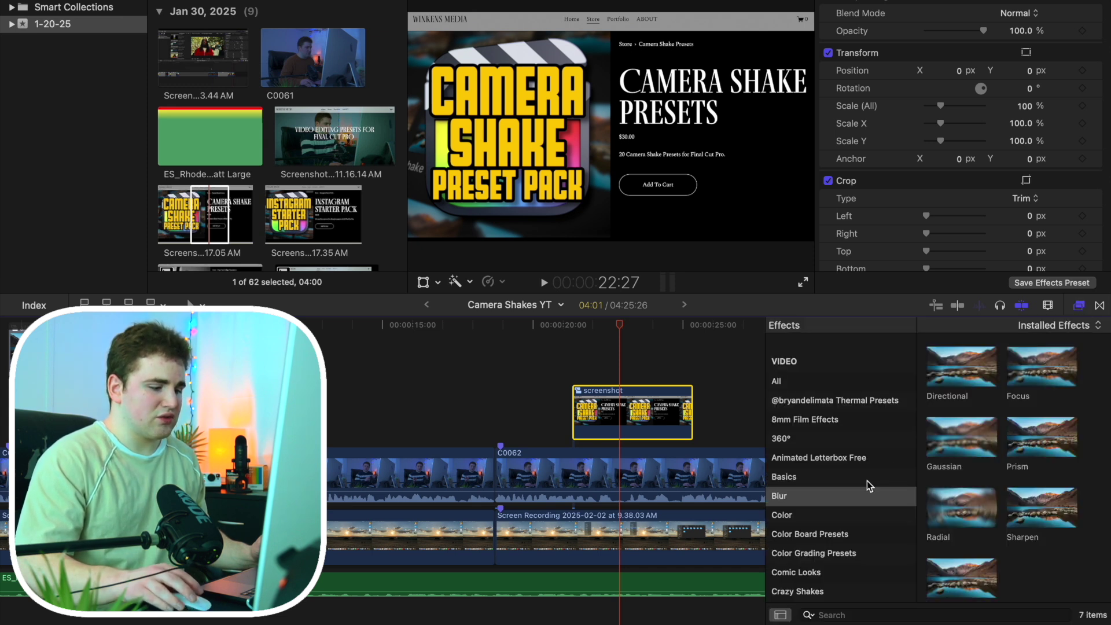
scroll(867, 484, "down", 10)
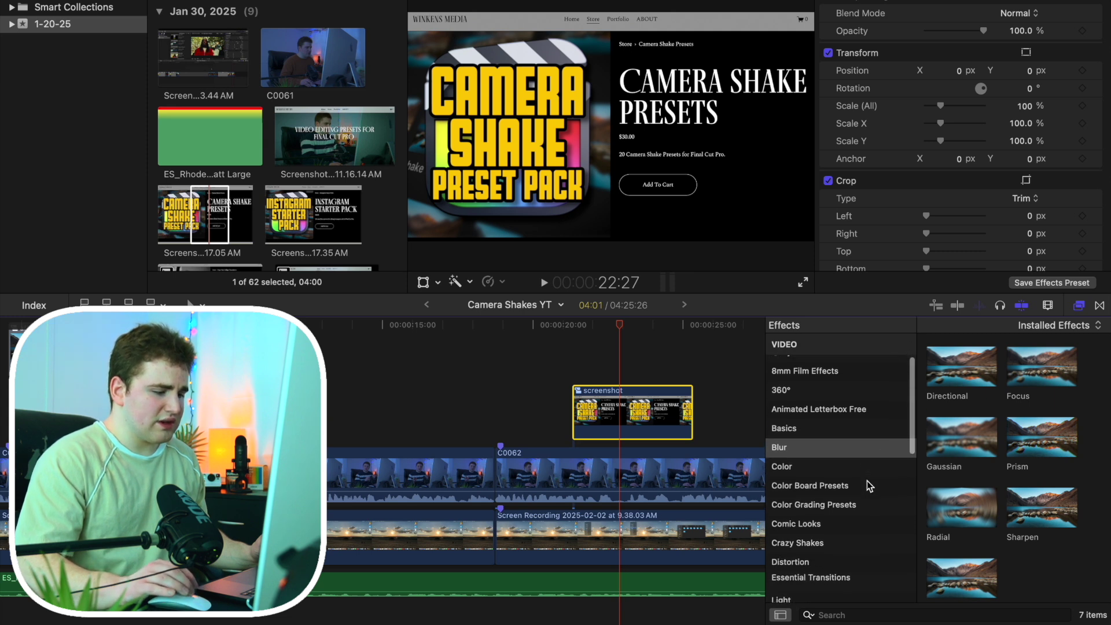
scroll(867, 480, "down", 1)
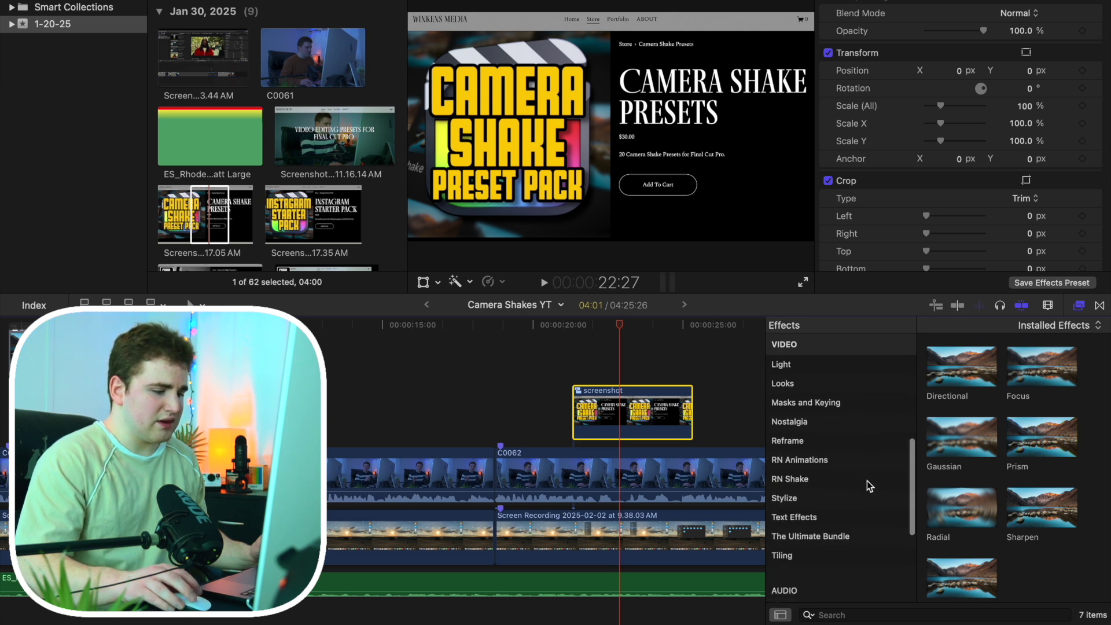
left_click(813, 537)
scroll(968, 515, "down", 3)
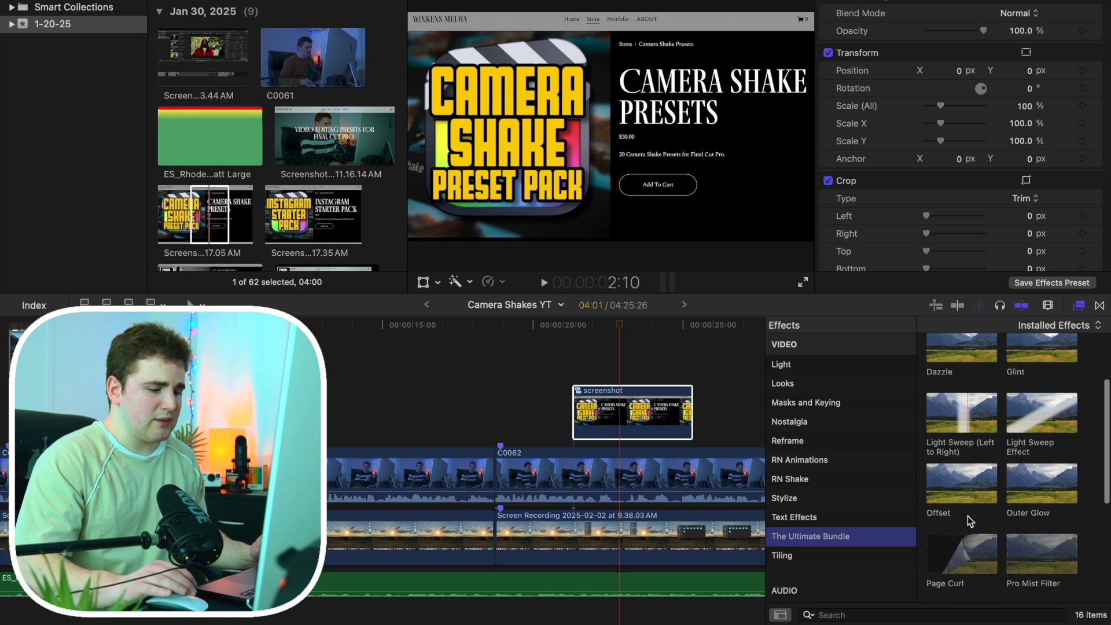
scroll(968, 516, "down", 5)
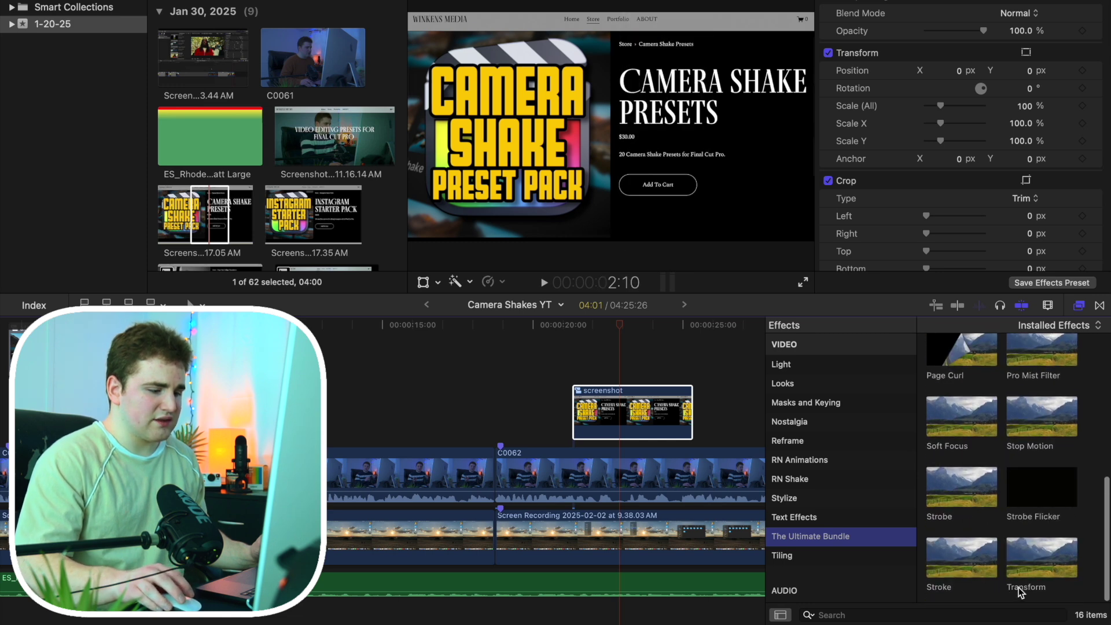
left_click_drag(1034, 567, 646, 422)
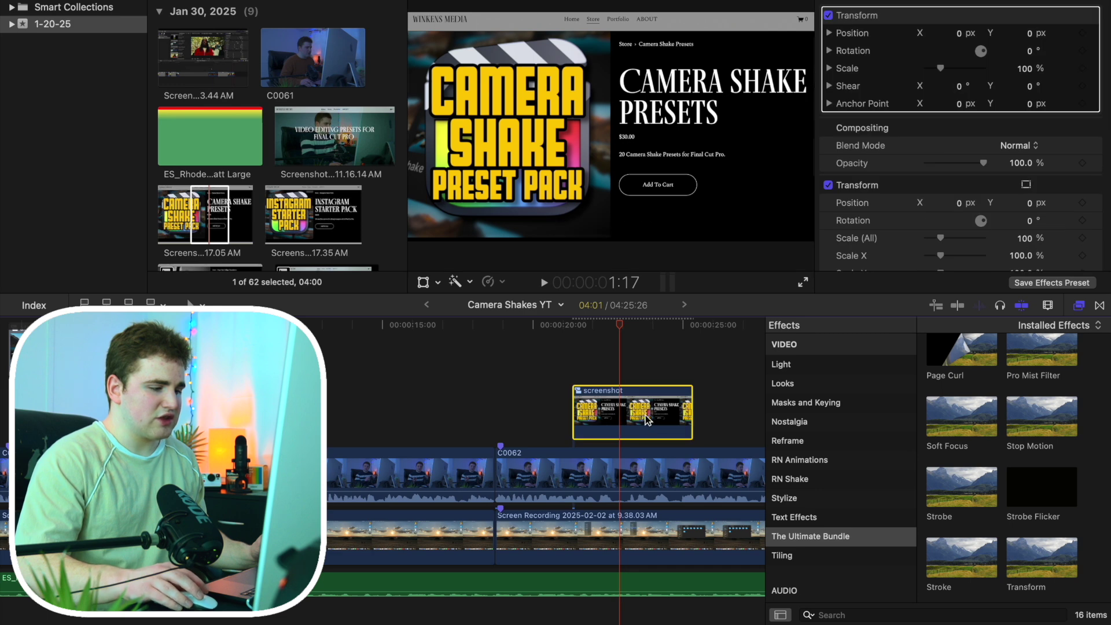
Try a 3D Y-axis tilt on the screenshot, then undo it back to 0° rotation.
left_click(1079, 310)
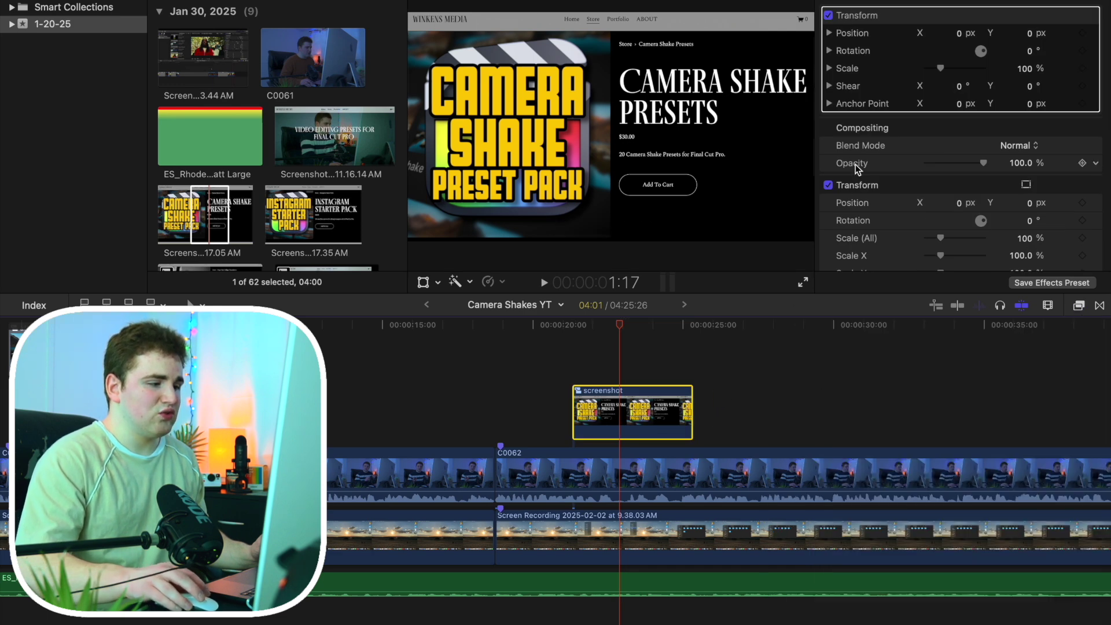
left_click(830, 52)
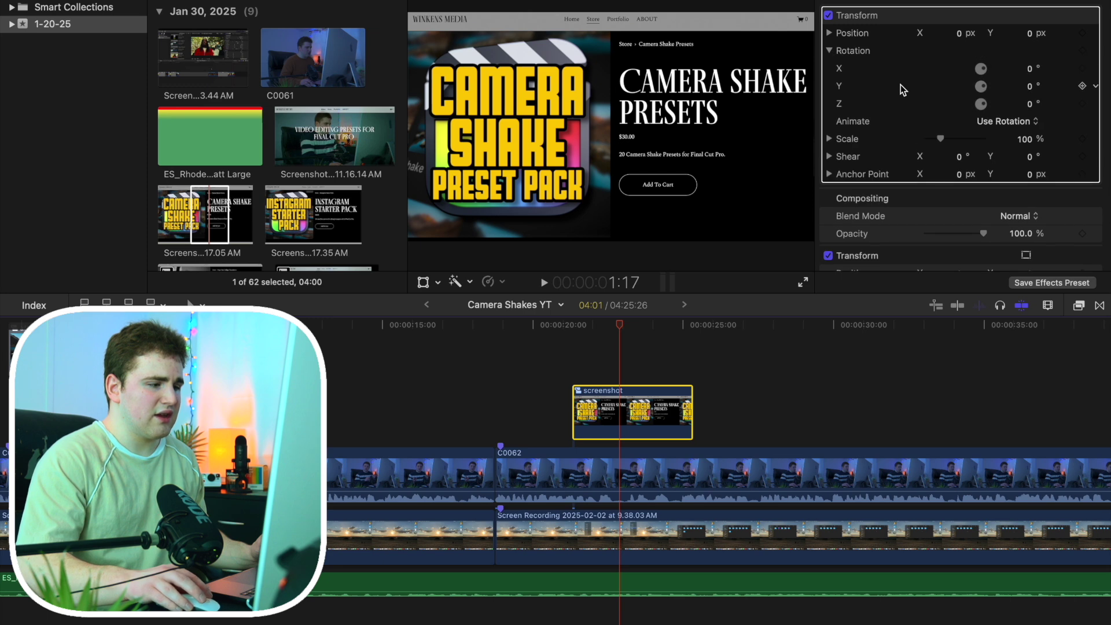
left_click_drag(1032, 91, 1024, 58)
scroll(1001, 171, "down", 5)
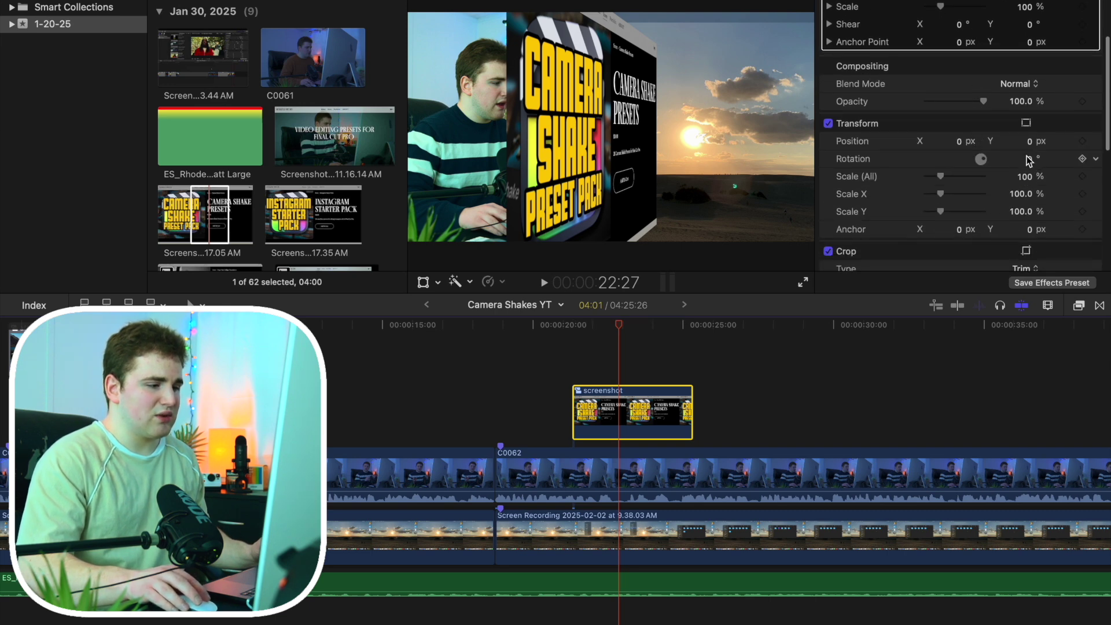
scroll(970, 150, "up", 5)
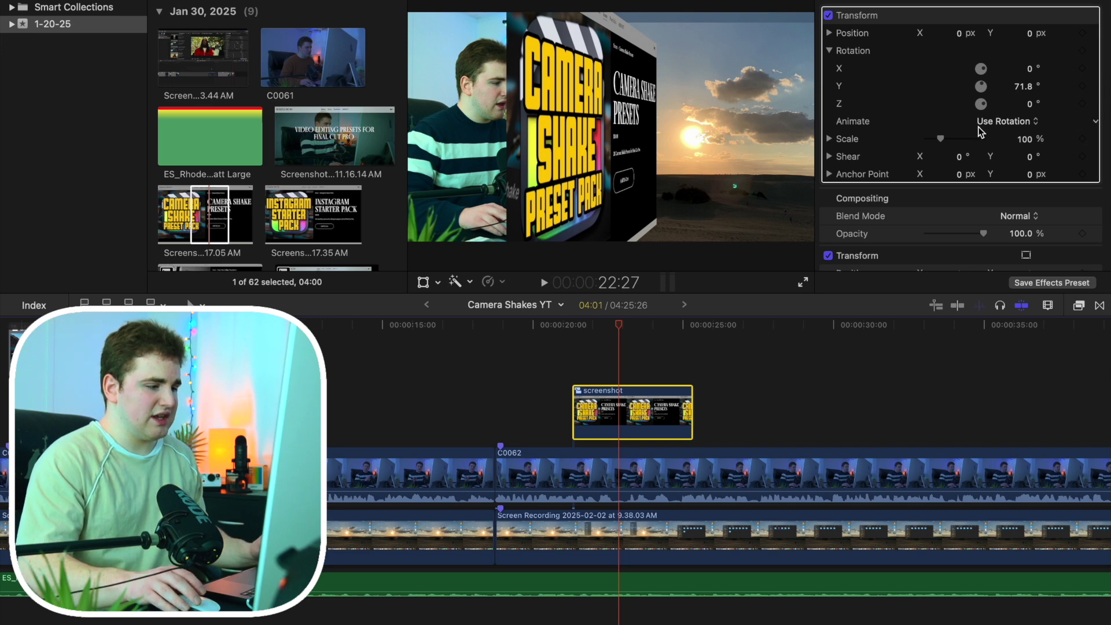
key("super+z")
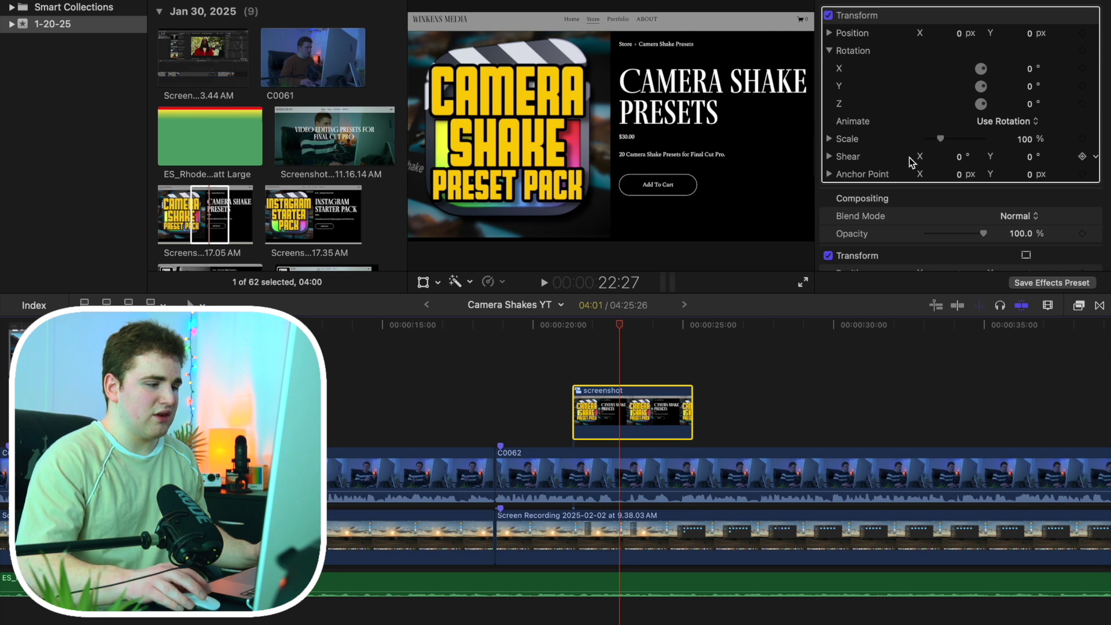
Scale the screenshot to 81% and nudge its Position Y to 3.1 px.
left_click_drag(1026, 145, 1026, 158)
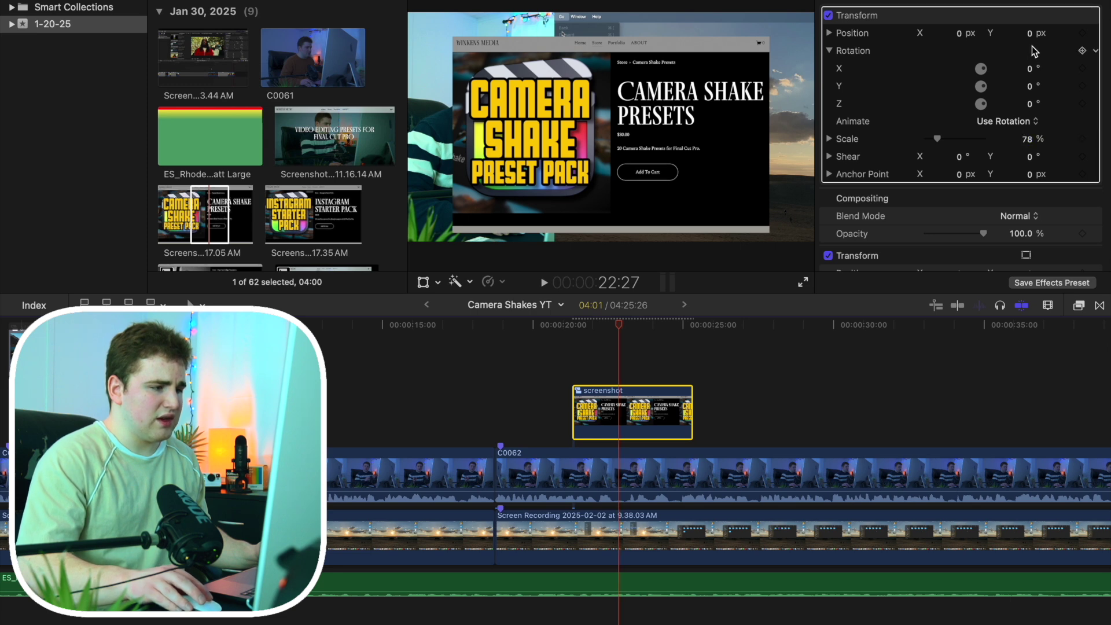
left_click_drag(1034, 39, 1029, 32)
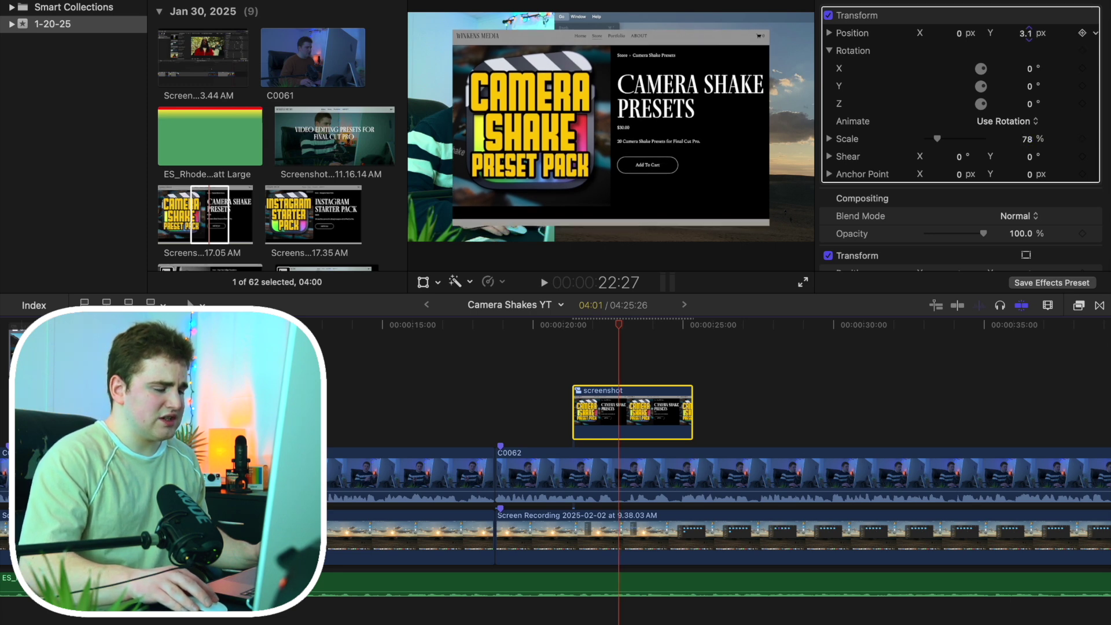
left_click_drag(1027, 145, 1027, 143)
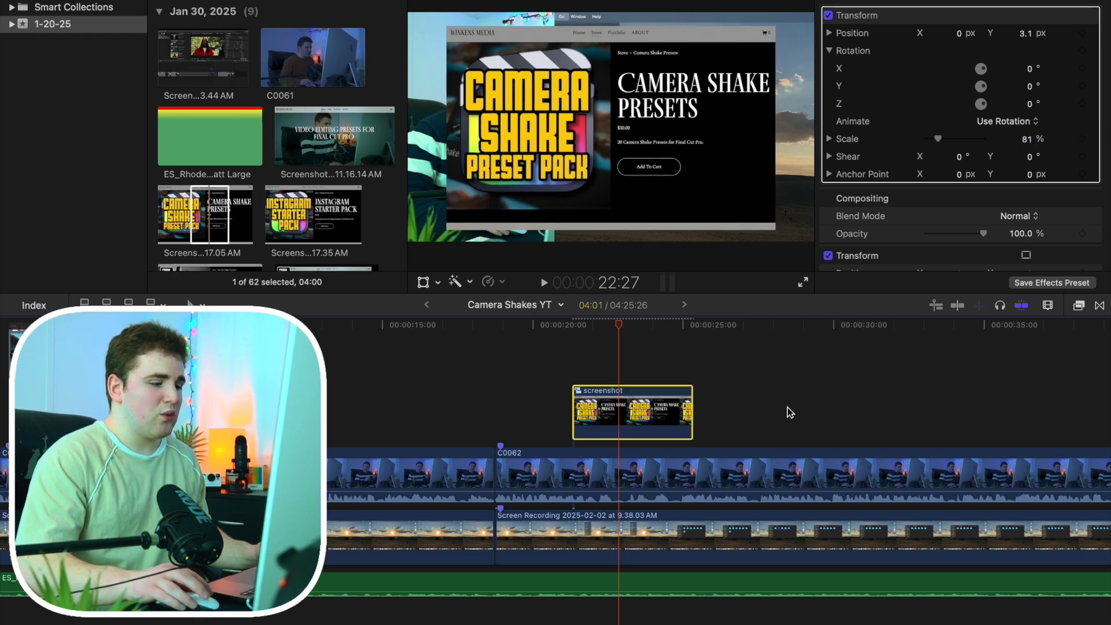
left_click(1079, 306)
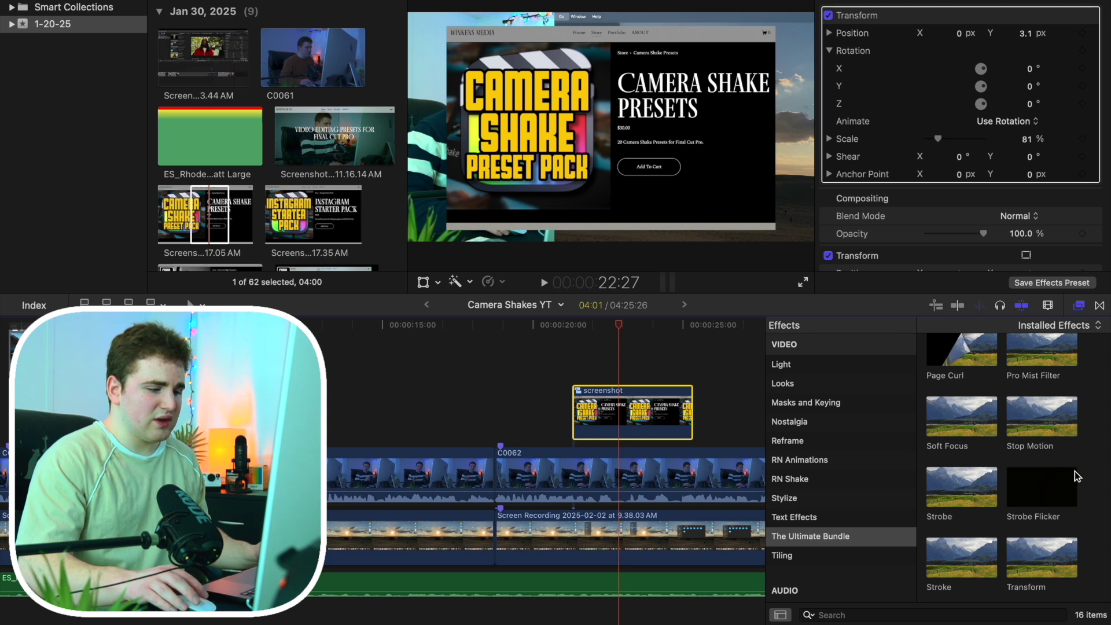
Apply the Stroke effect to the screenshot and thicken its outside border to width 33.
mouse_move(974, 554)
left_mouse_down()
mouse_move(770, 434)
mouse_move(674, 409)
left_mouse_up()
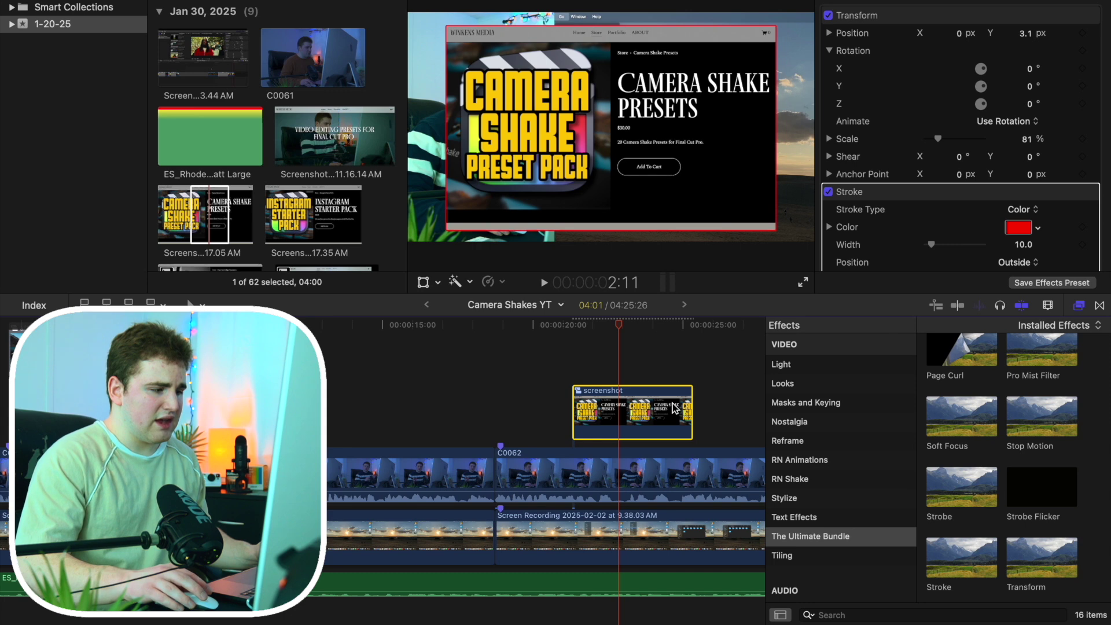
left_click(1077, 307)
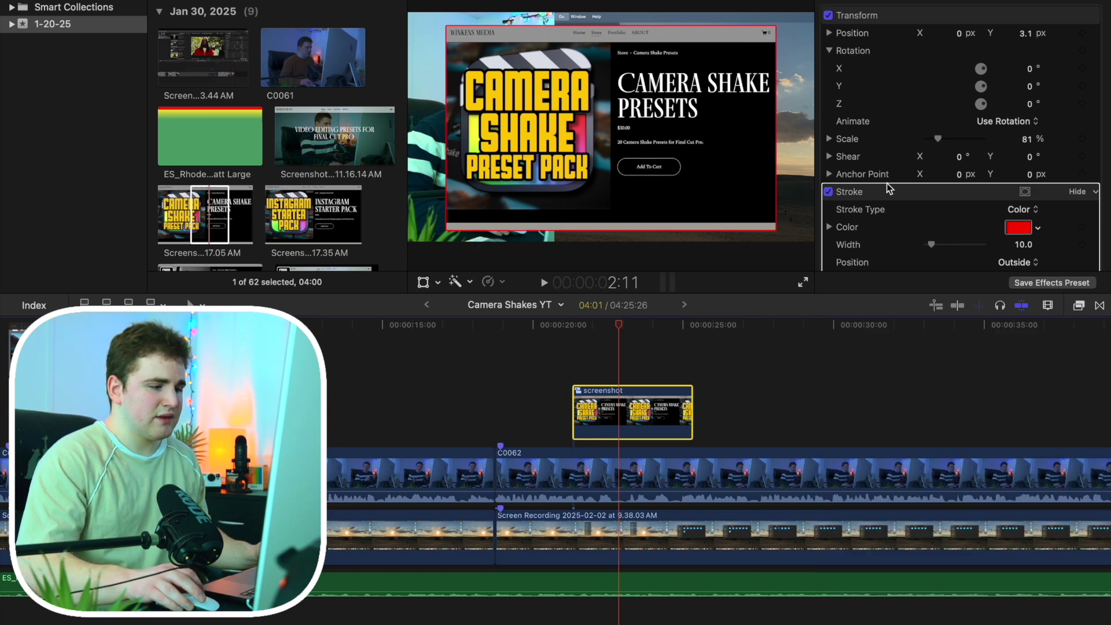
scroll(917, 168, "down", 3)
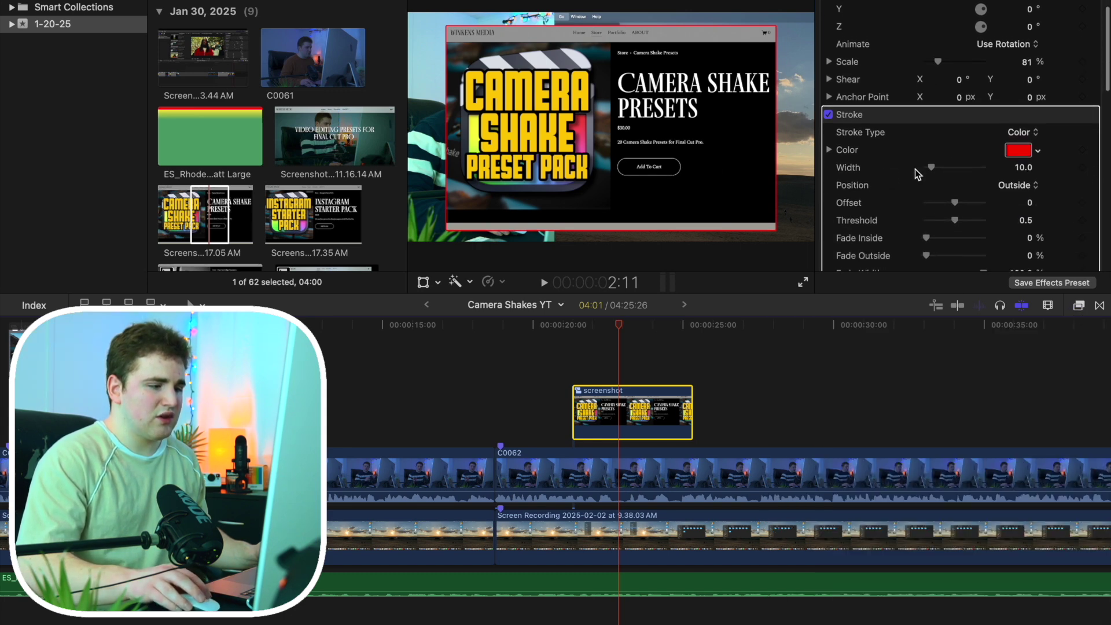
left_click(1041, 150)
mouse_move(1018, 191)
left_mouse_down()
mouse_move(996, 242)
mouse_move(987, 220)
left_mouse_up()
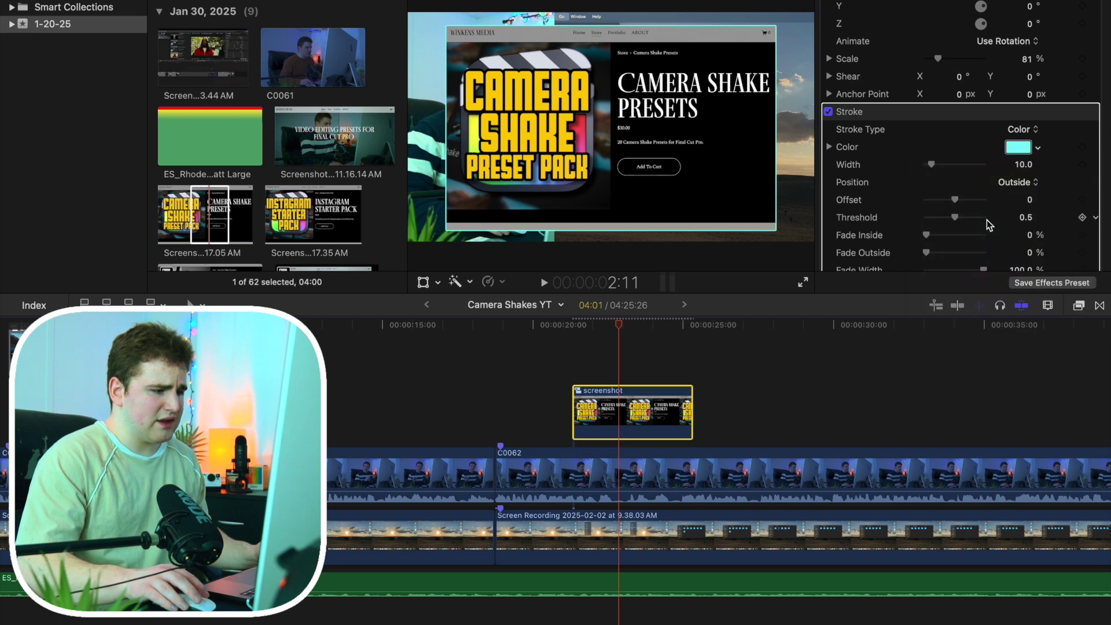
left_click_drag(933, 167, 946, 174)
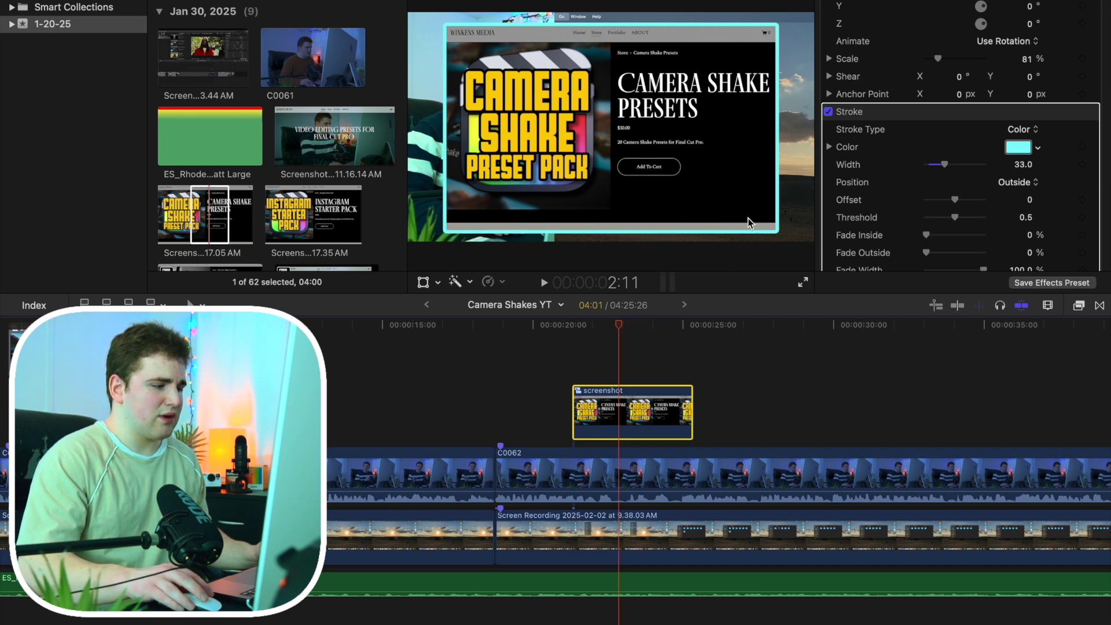
At 23:15, change the stroke colour to white.
left_click_drag(620, 334, 637, 330)
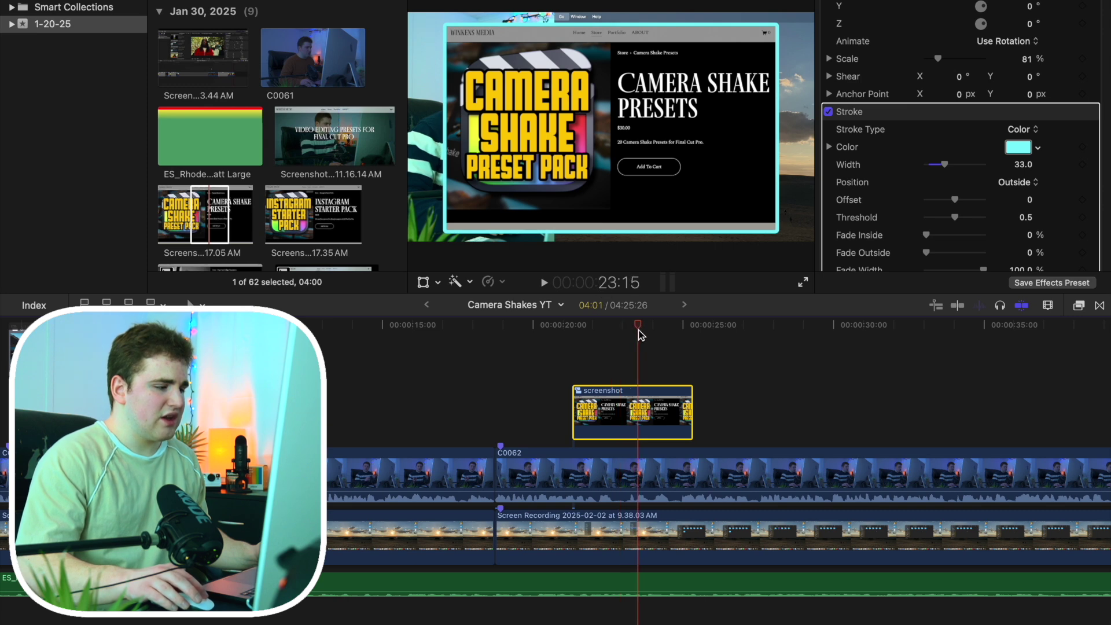
left_click(1038, 148)
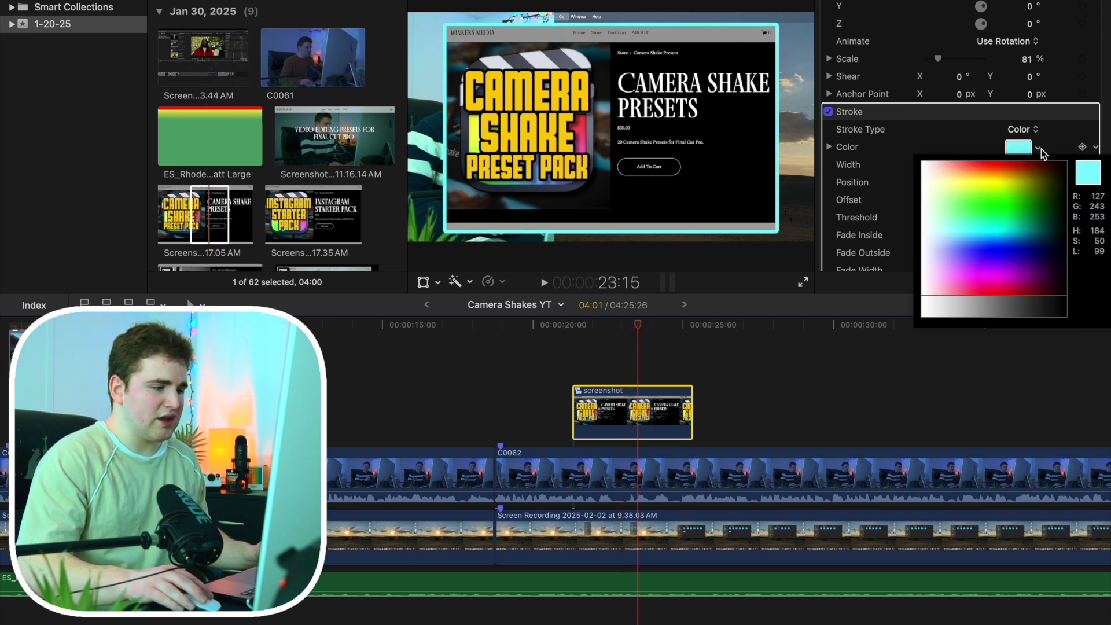
left_click(921, 164)
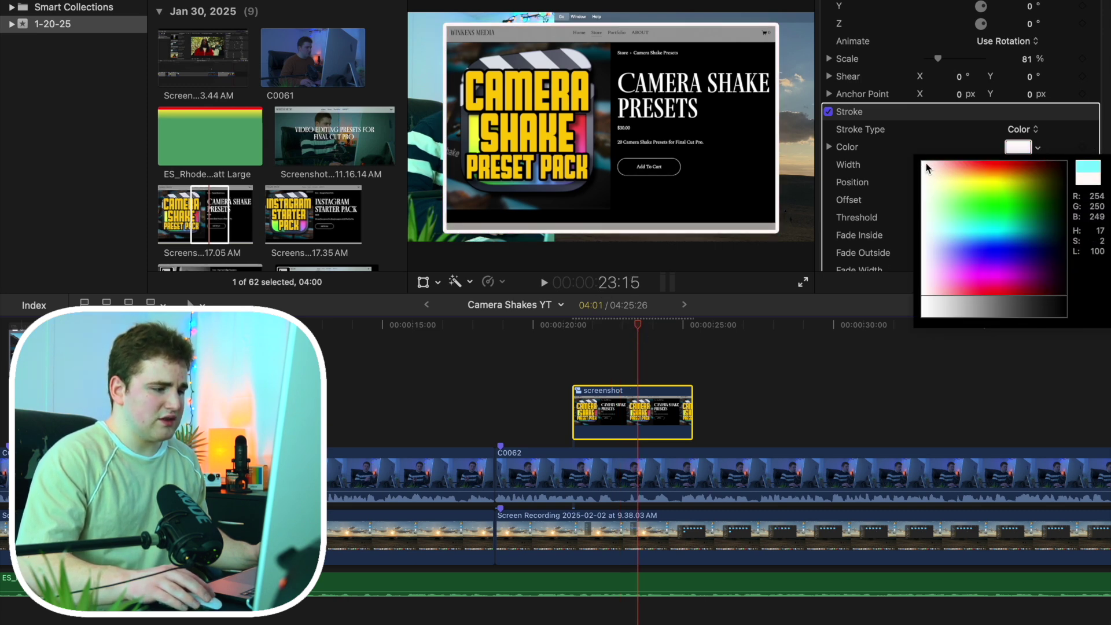
key("Escape")
scroll(915, 162, "up", 3)
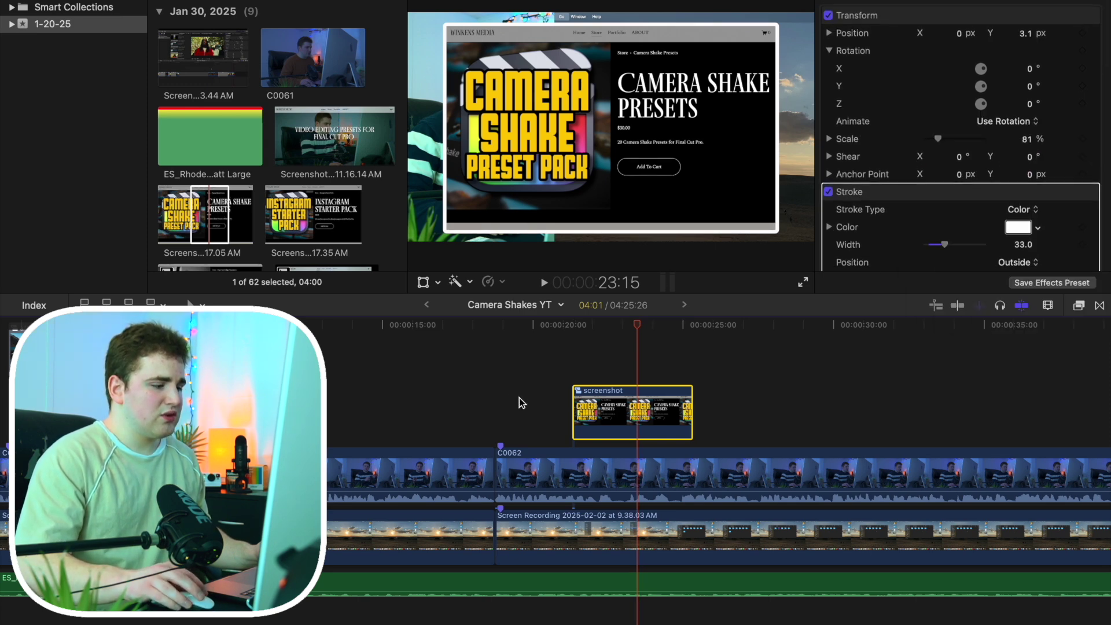
At 21:10, keyframe the screenshot's rotation at X -14.0° and Y -20.1°.
left_click_drag(636, 335, 571, 327)
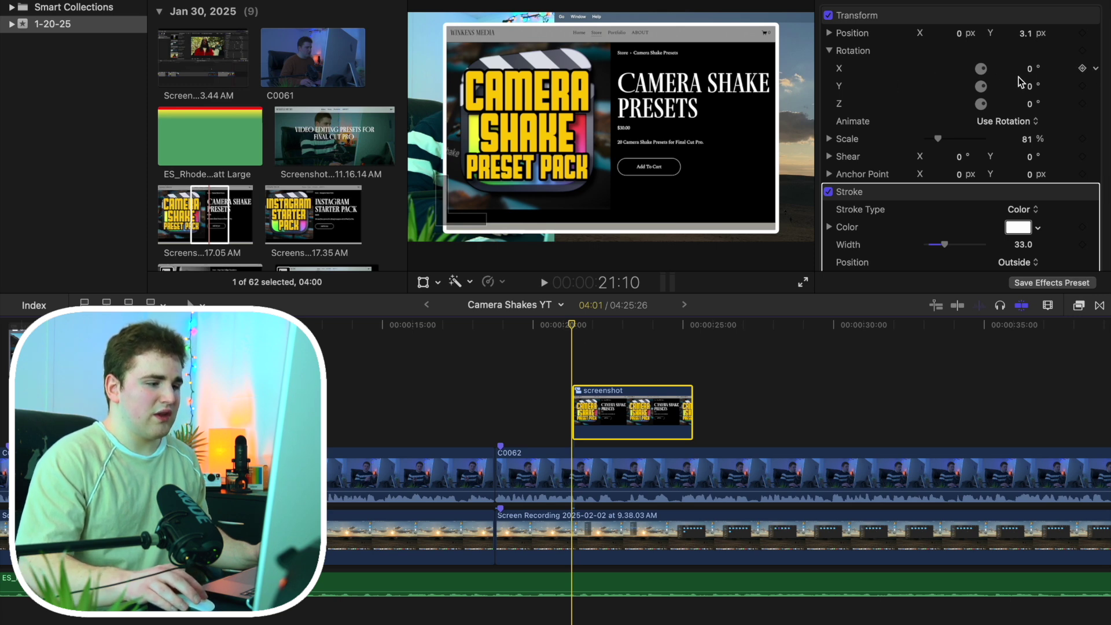
mouse_move(1030, 71)
left_mouse_down()
mouse_move(1032, 90)
mouse_move(1031, 77)
left_mouse_up()
scroll(1033, 87, "down", 1)
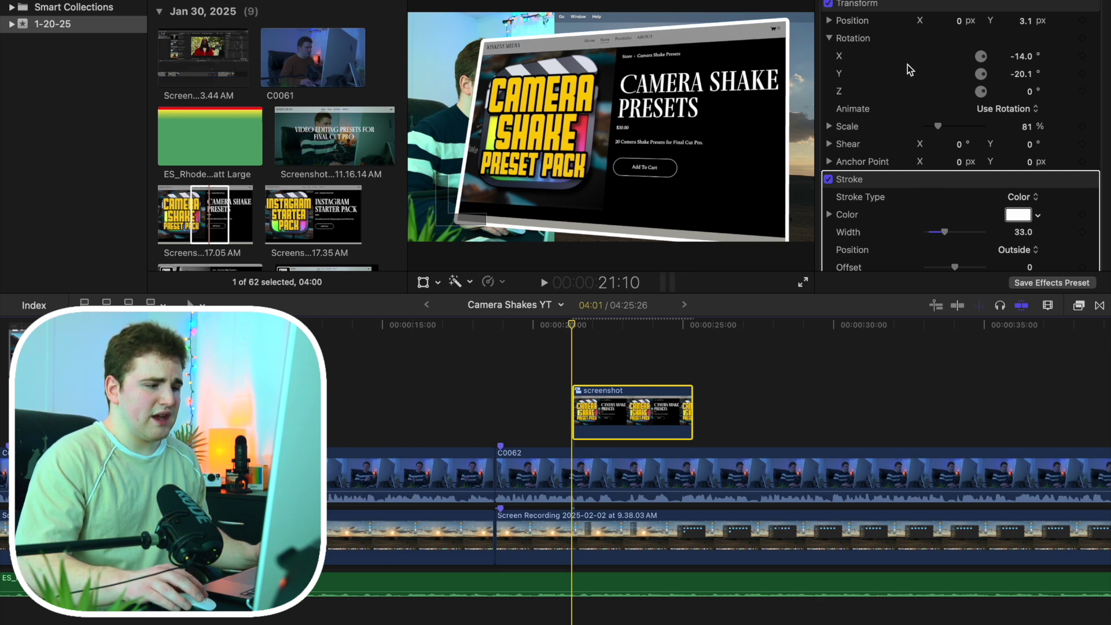
left_click(1083, 56)
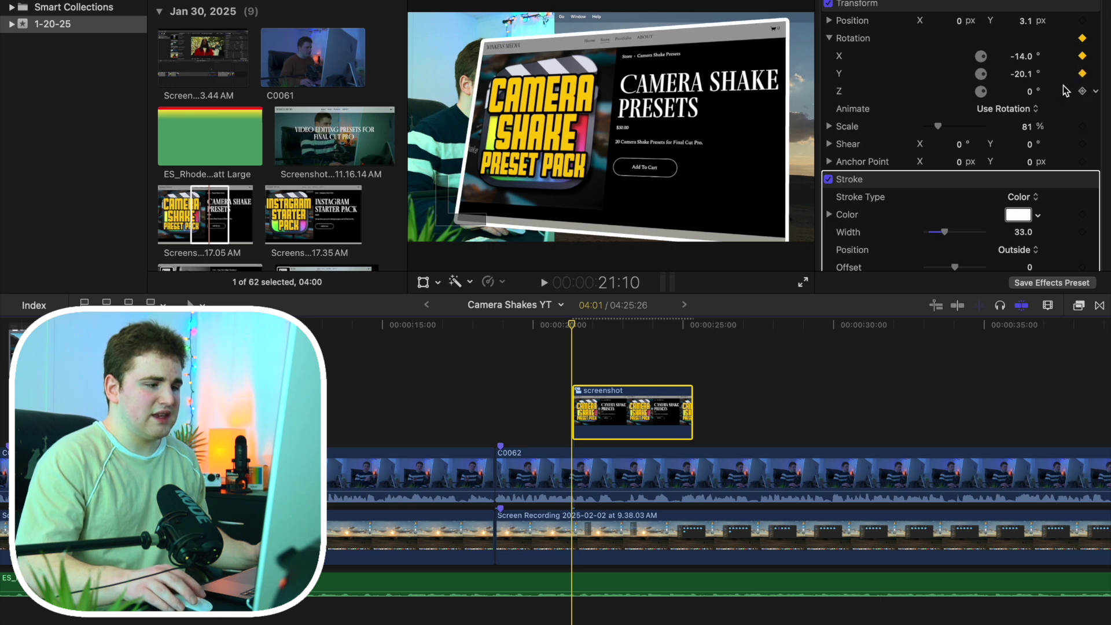
At 25:10, rotate the screenshot to X -4.1°, Y 21.8°, then return to 21:10.
left_click_drag(578, 329, 694, 324)
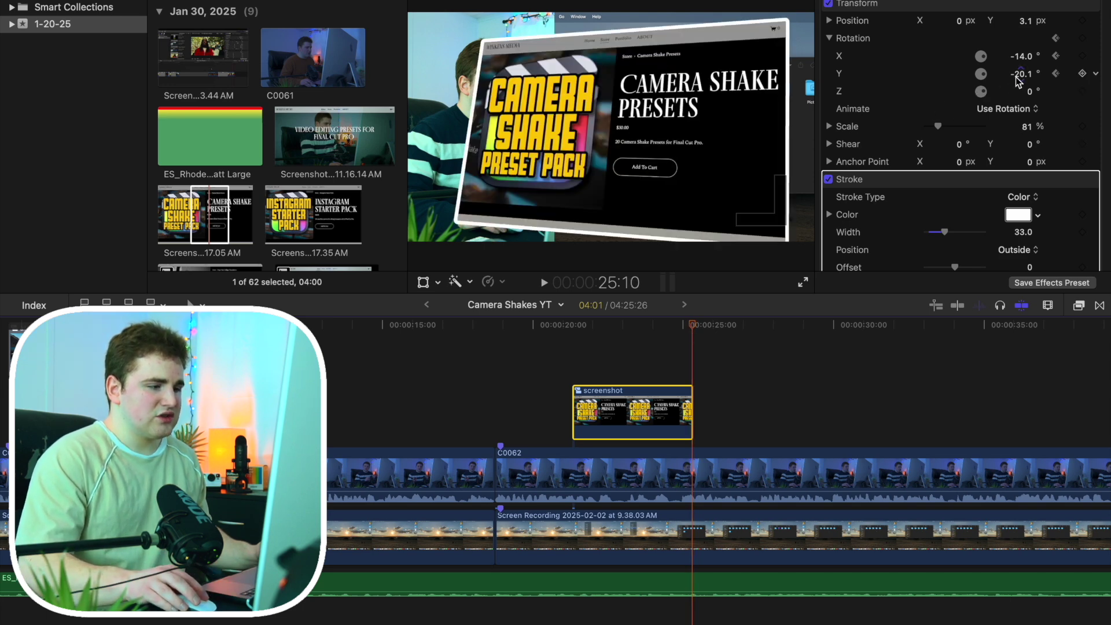
mouse_move(1019, 76)
left_mouse_down()
mouse_move(1052, 75)
mouse_move(1019, 80)
mouse_move(1024, 56)
left_mouse_up()
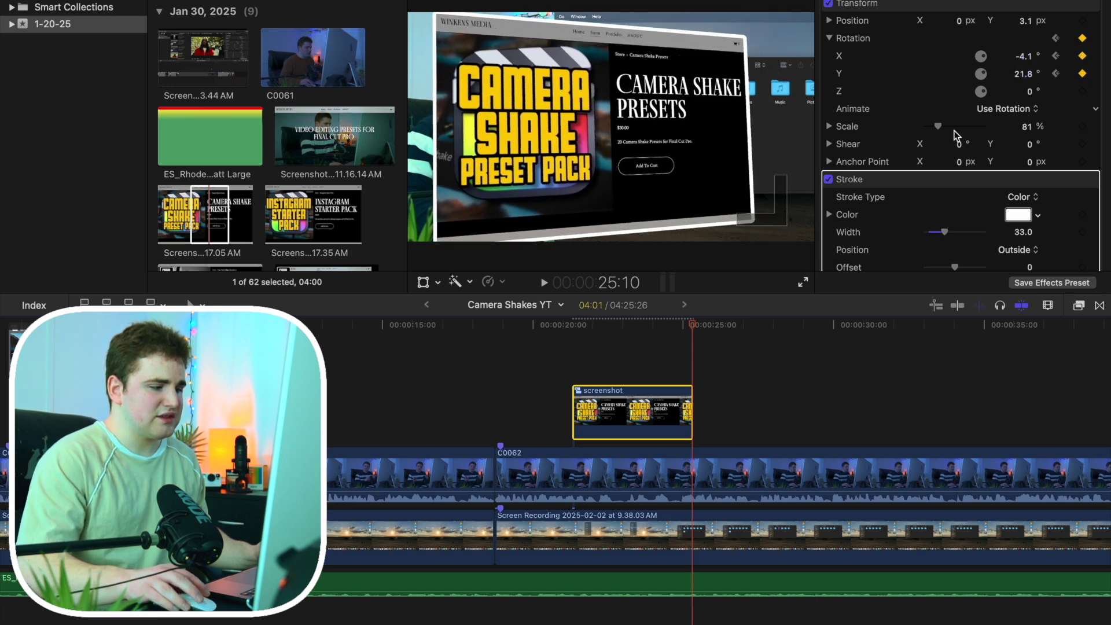
left_click_drag(691, 328, 577, 333)
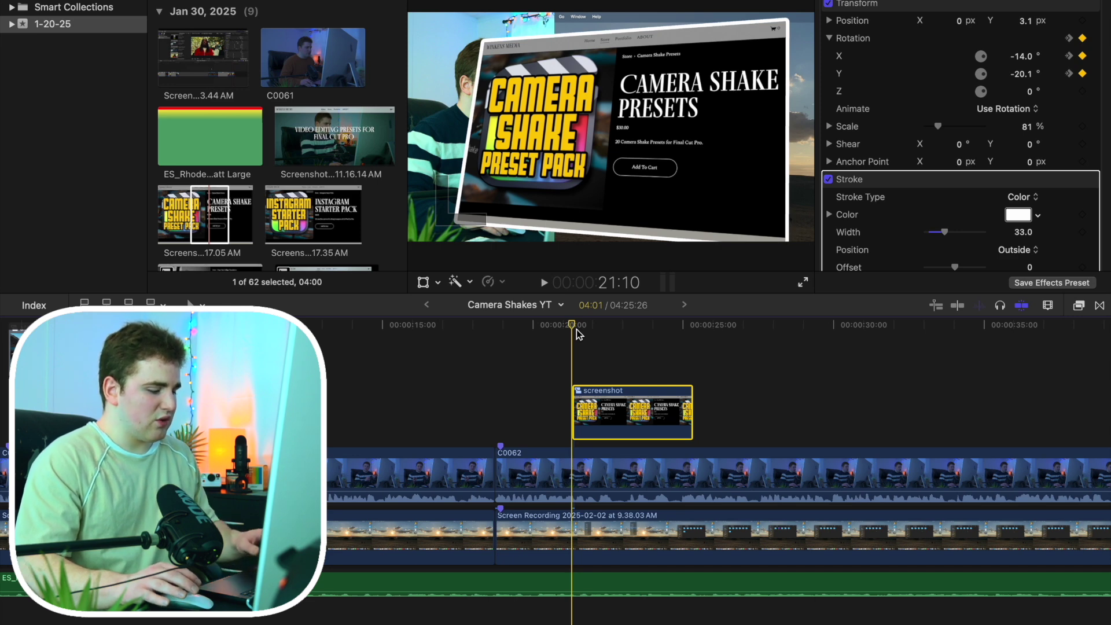
Preview the rotation animation, then return to 21:10 with the screenshot selected.
key("space")
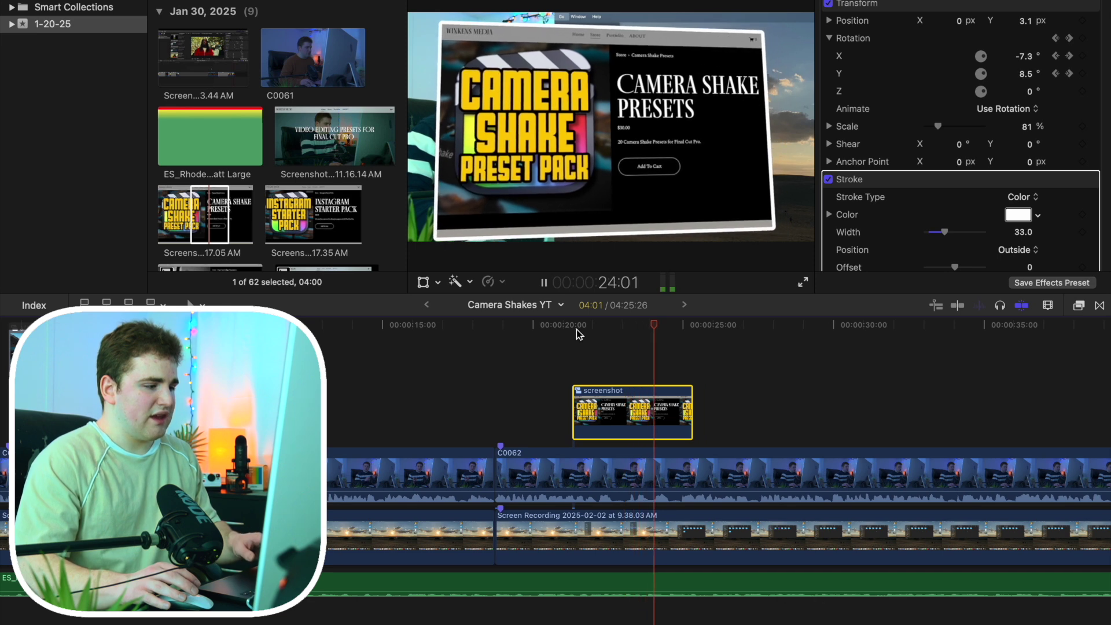
key("space")
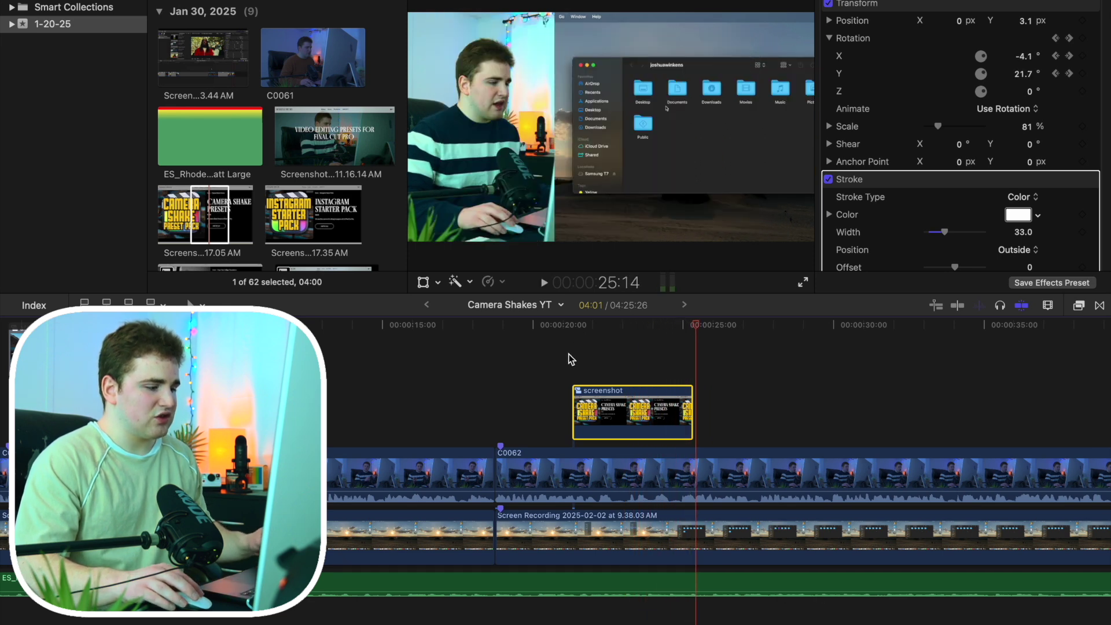
left_click(572, 359)
left_click(596, 396)
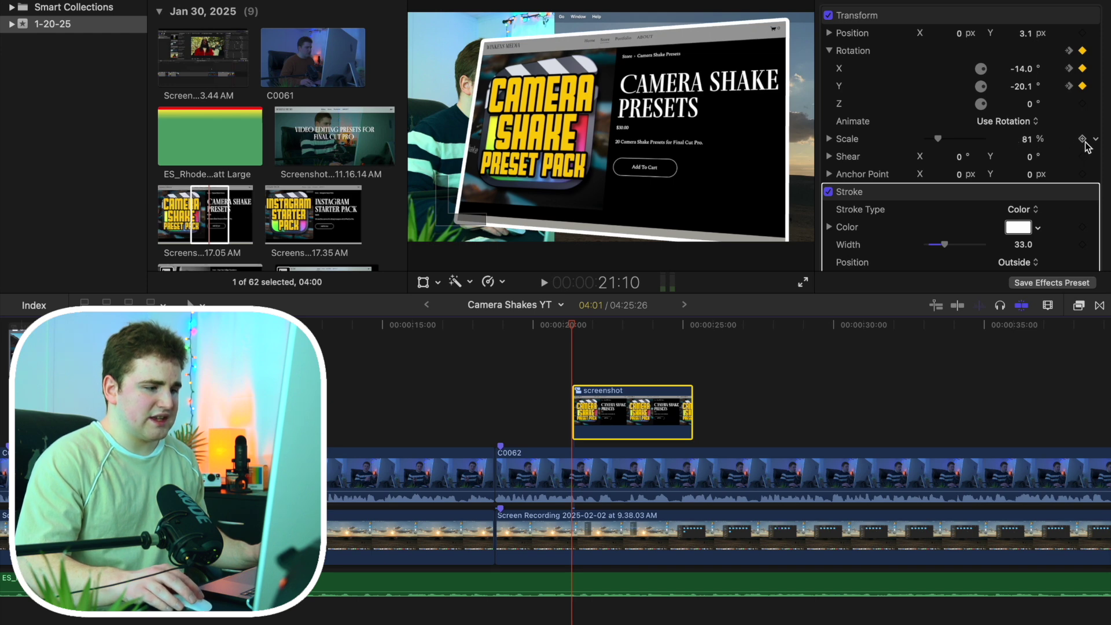
Keyframe the screenshot's Scale up to 90% at 25:10, then return to 21:10.
left_click(689, 371)
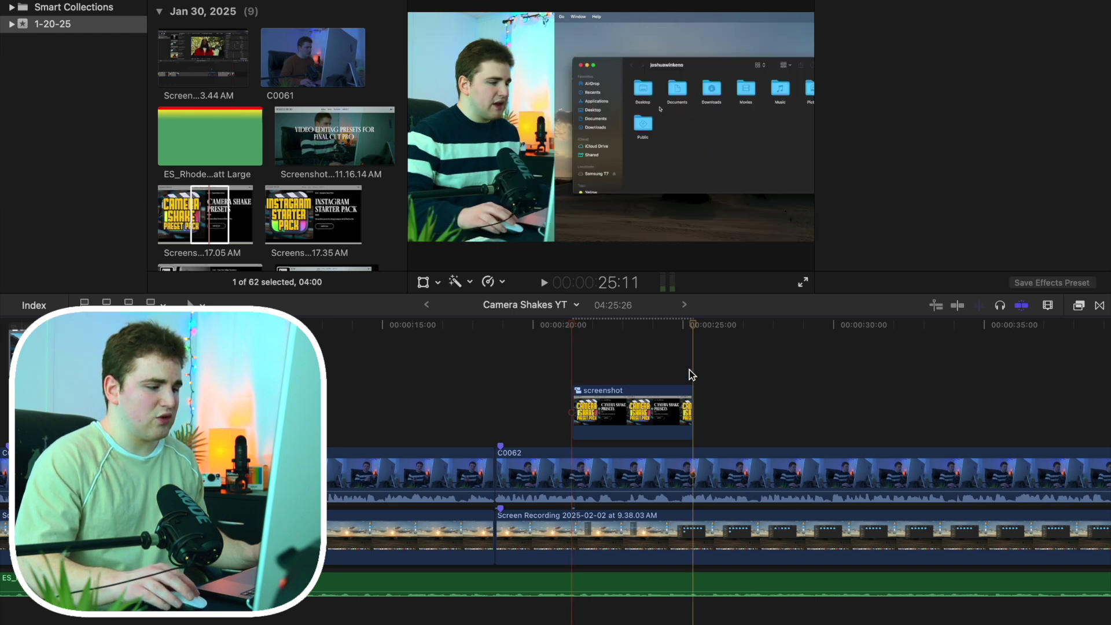
left_click(676, 399)
key("Left")
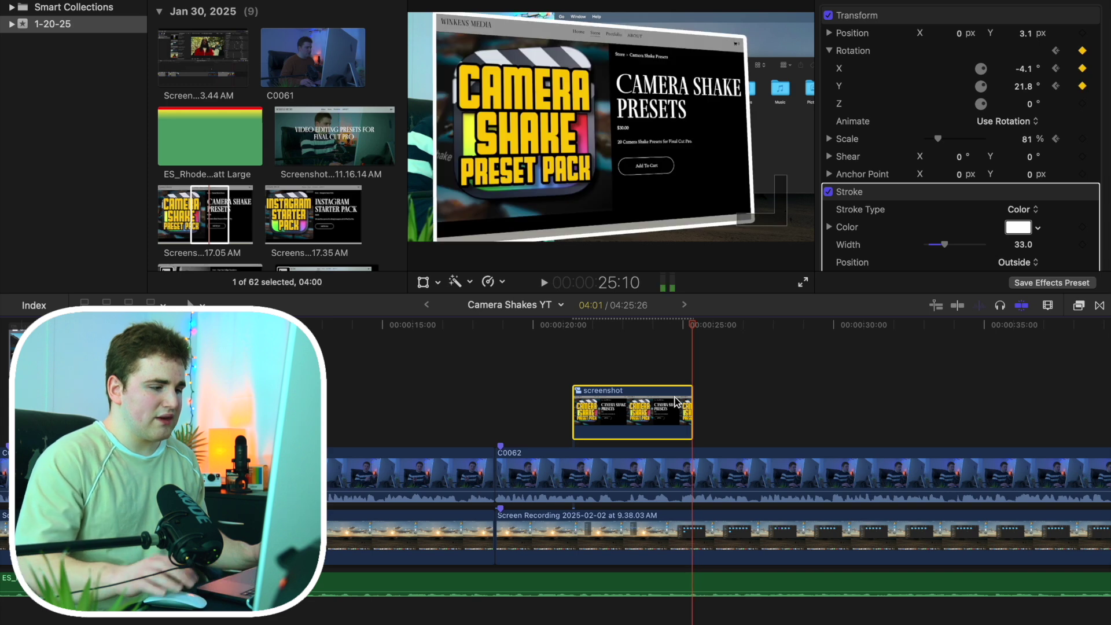
left_click_drag(1027, 141, 1028, 142)
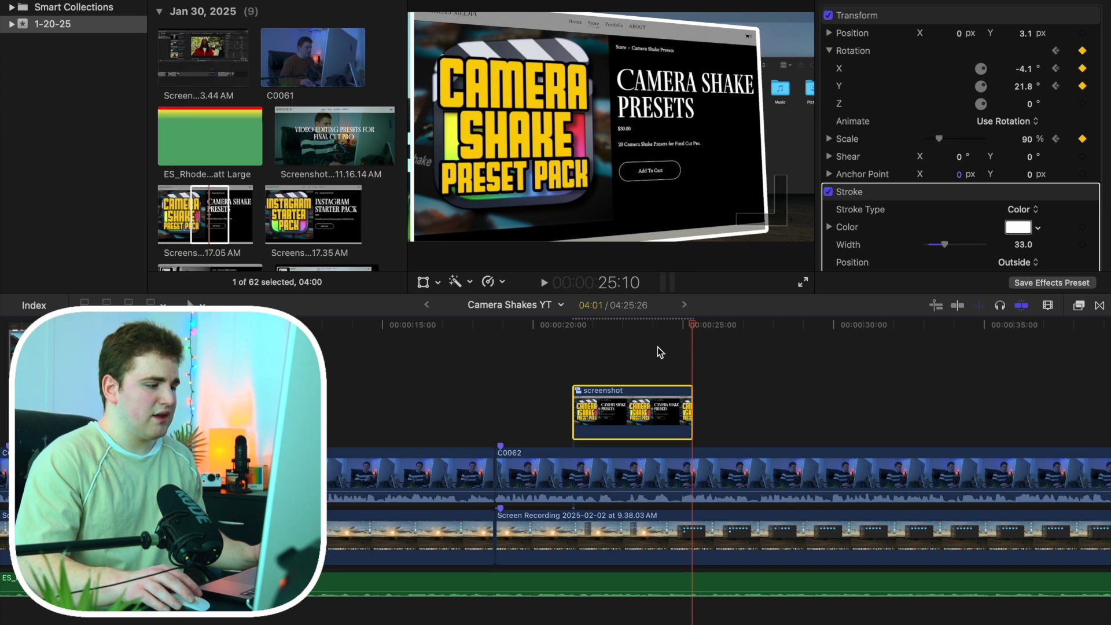
left_click(570, 367)
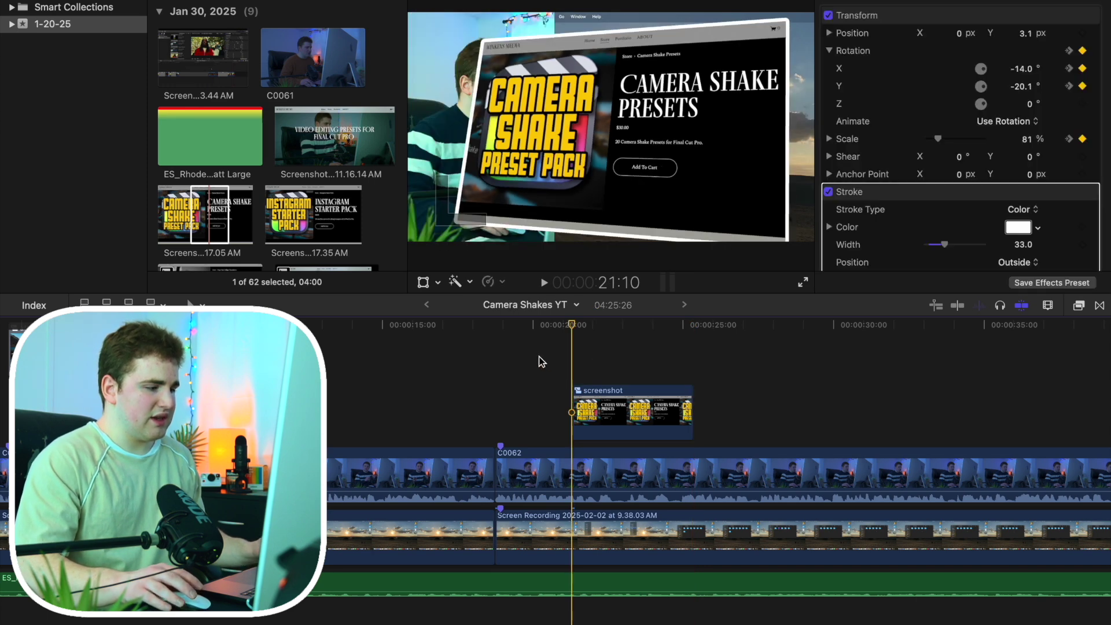
Play back the scale and rotation animation, then park the playhead at 23:05 on the screenshot.
key("space")
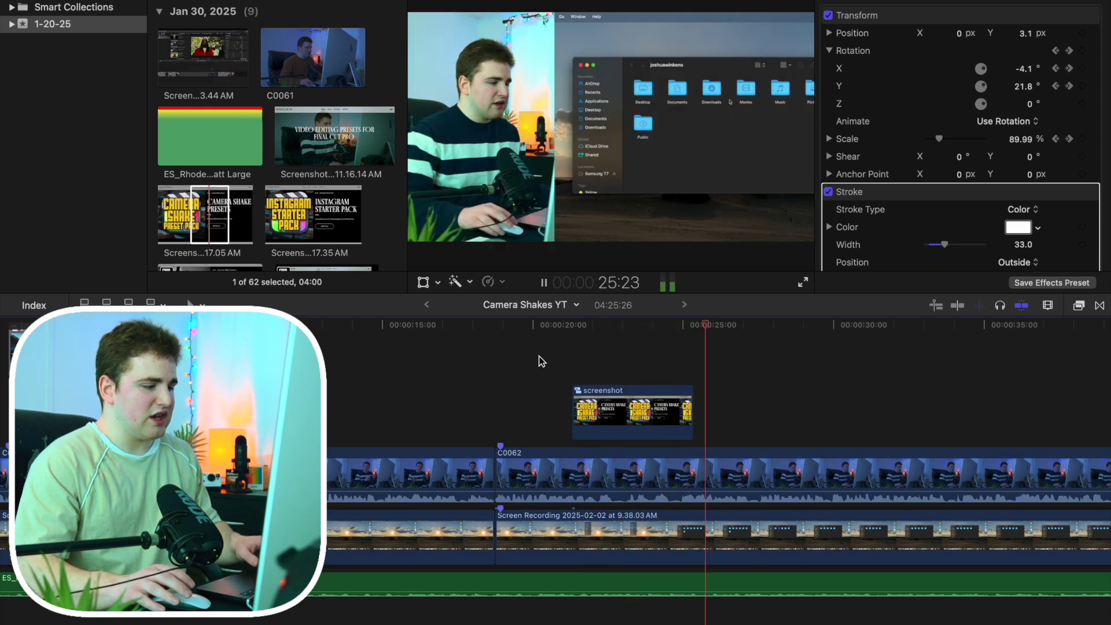
key("space")
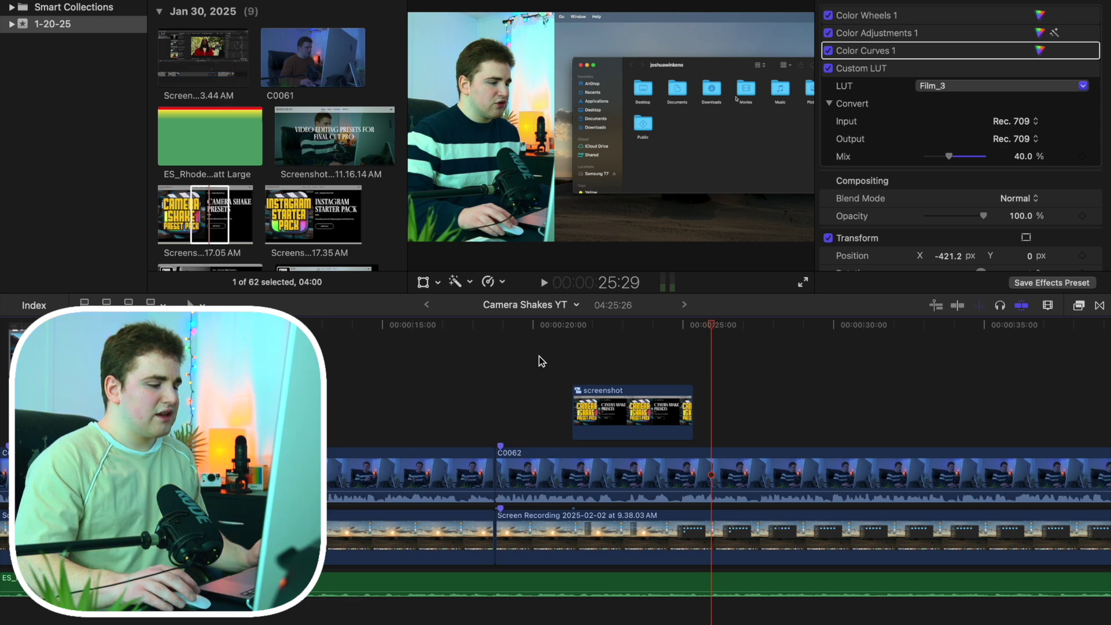
left_click(634, 365)
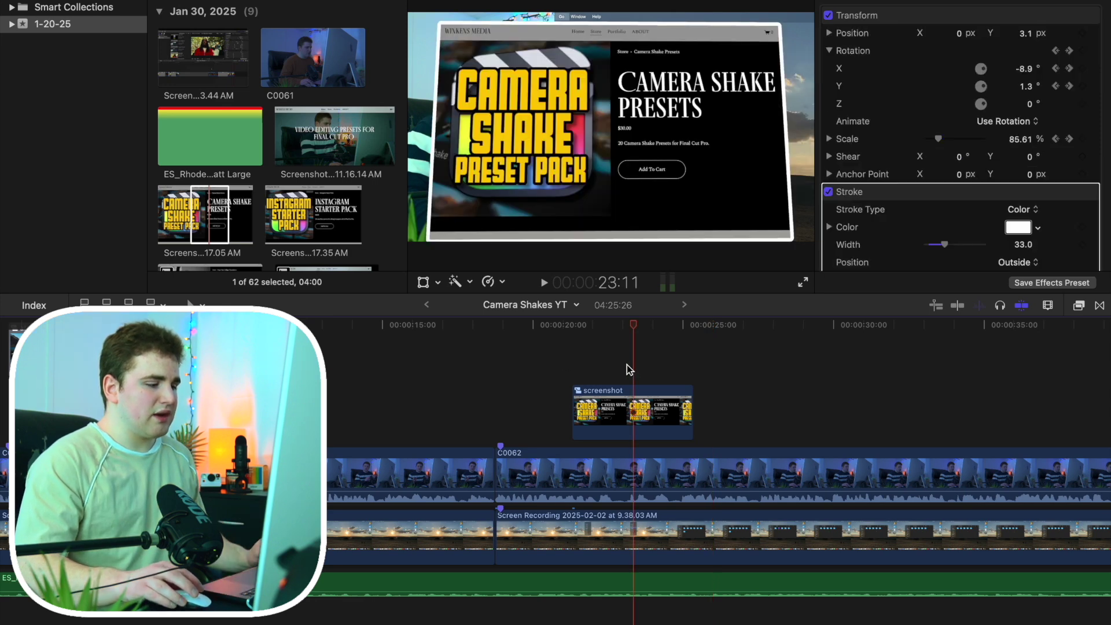
left_click_drag(635, 328, 628, 327)
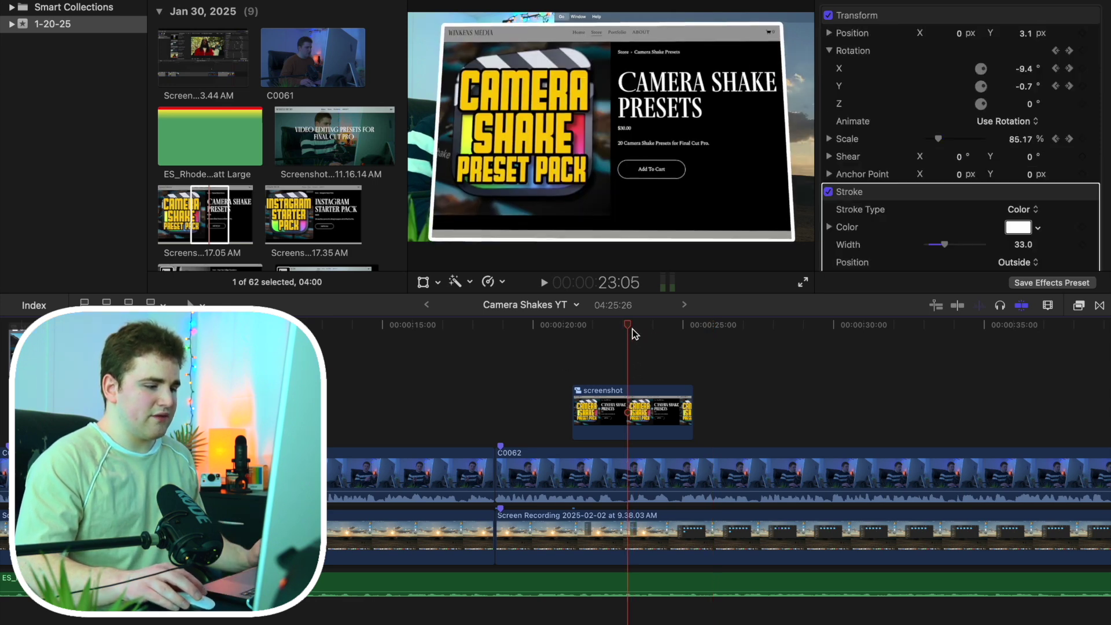
left_click(1079, 306)
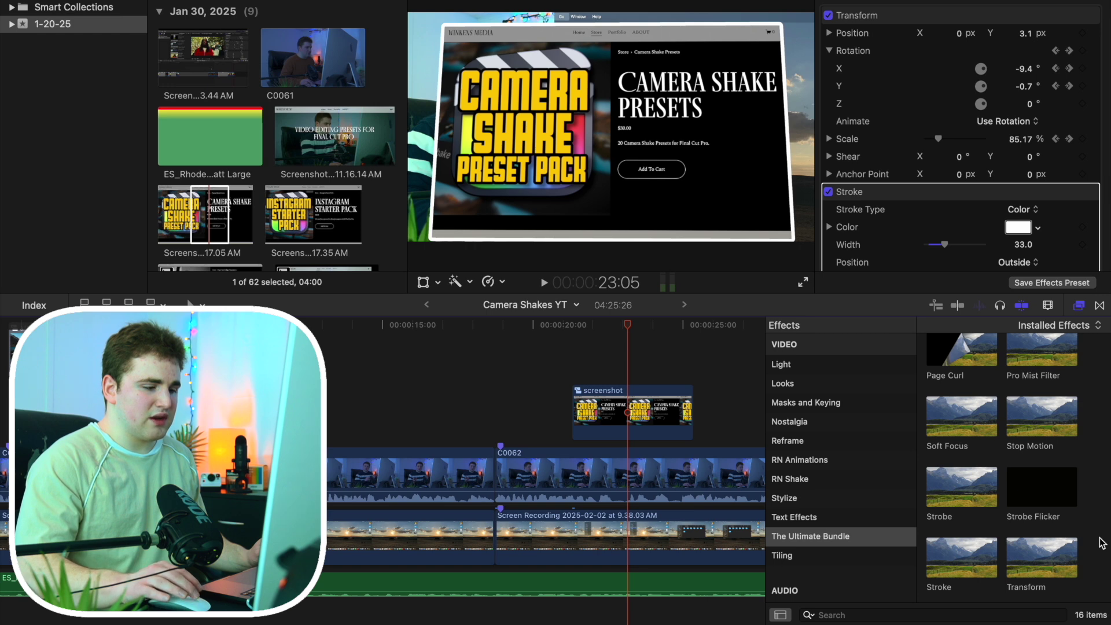
Apply the Light Sweep Effect to the screenshot clip and close the effects browser.
scroll(1101, 543, "up", 5)
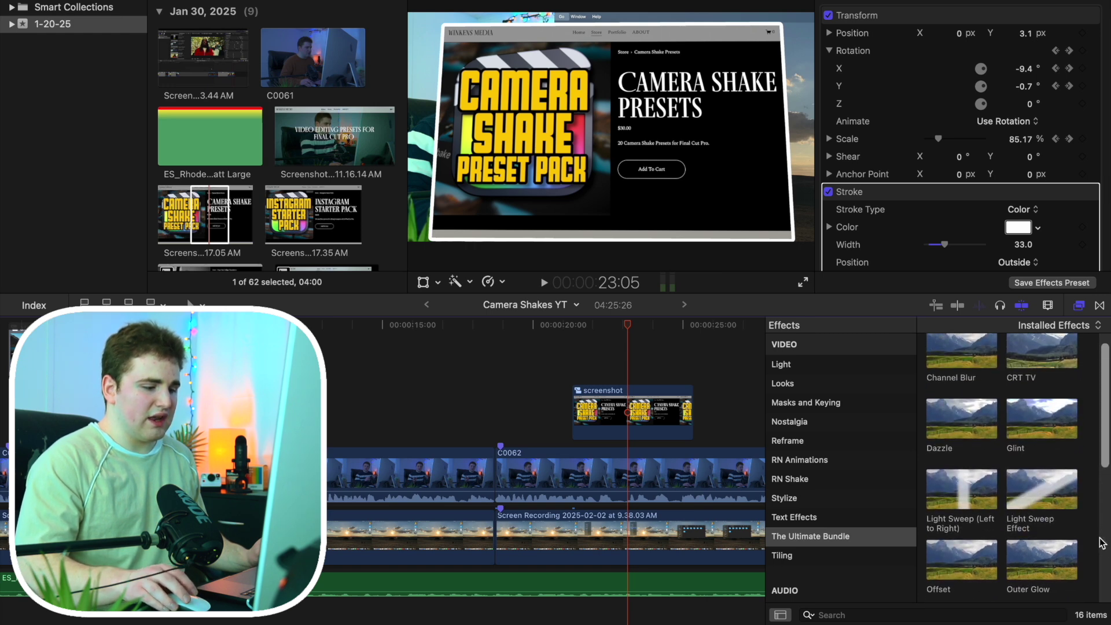
left_click_drag(1061, 502, 660, 416)
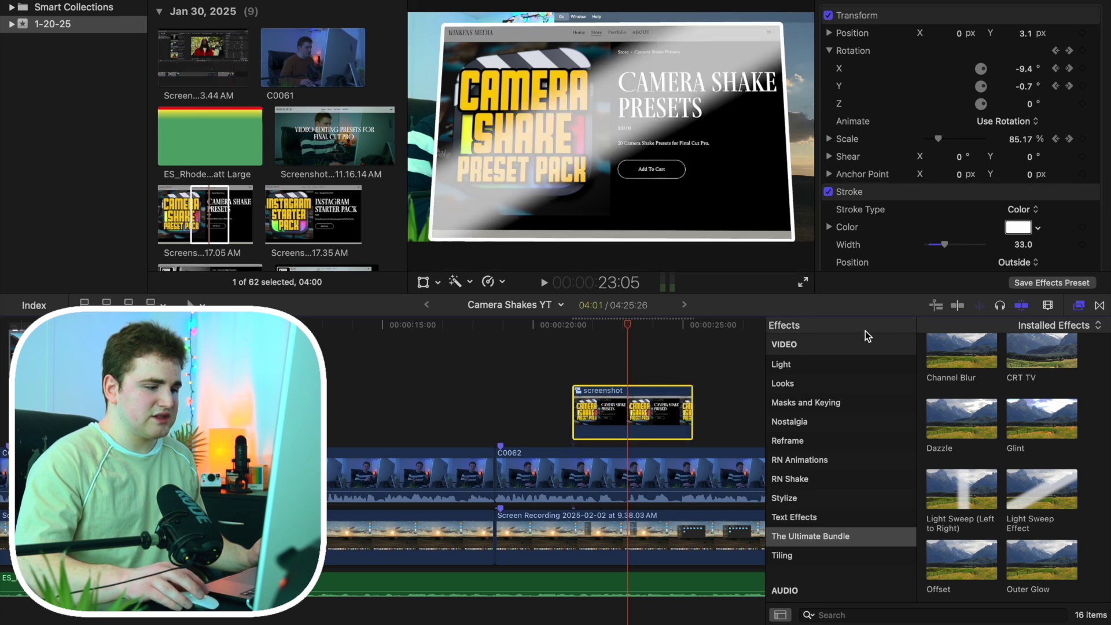
left_click(1081, 306)
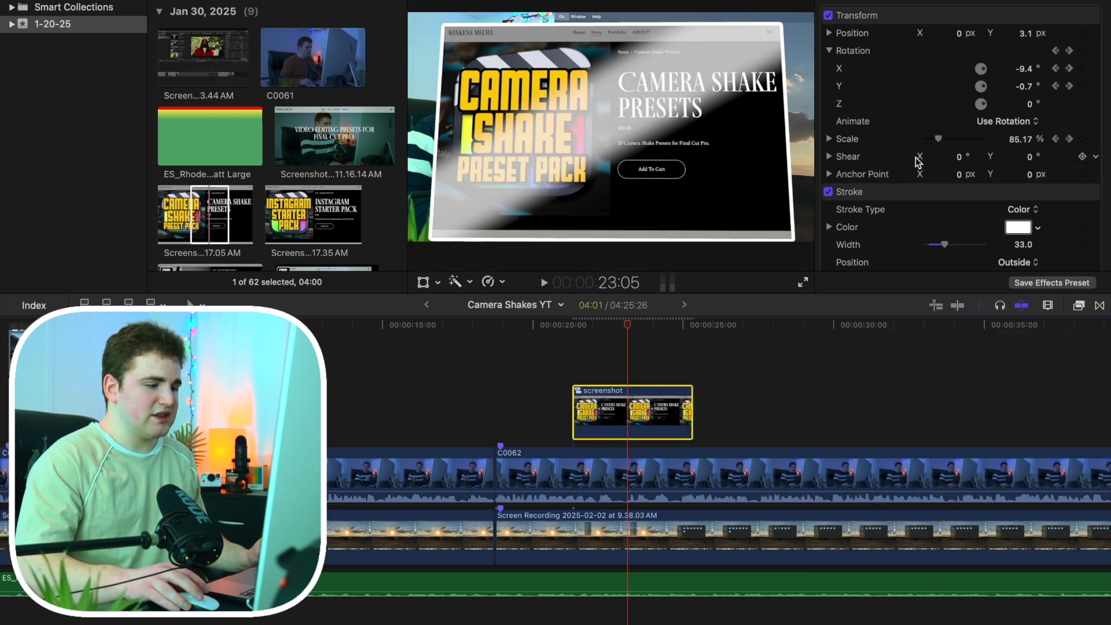
scroll(916, 157, "down", 10)
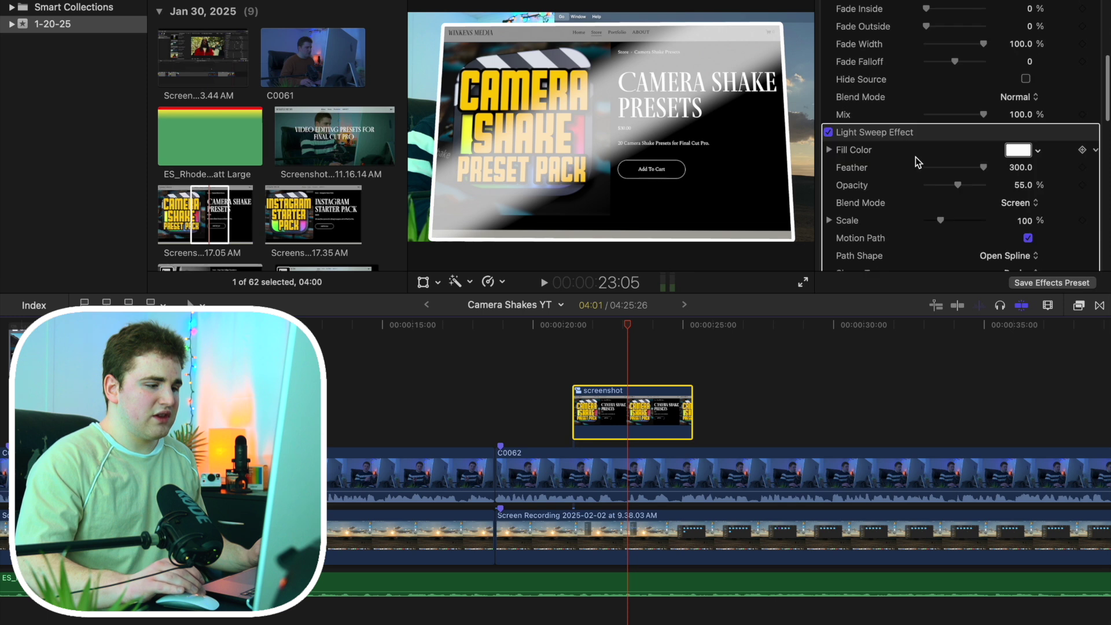
scroll(916, 158, "down", 4)
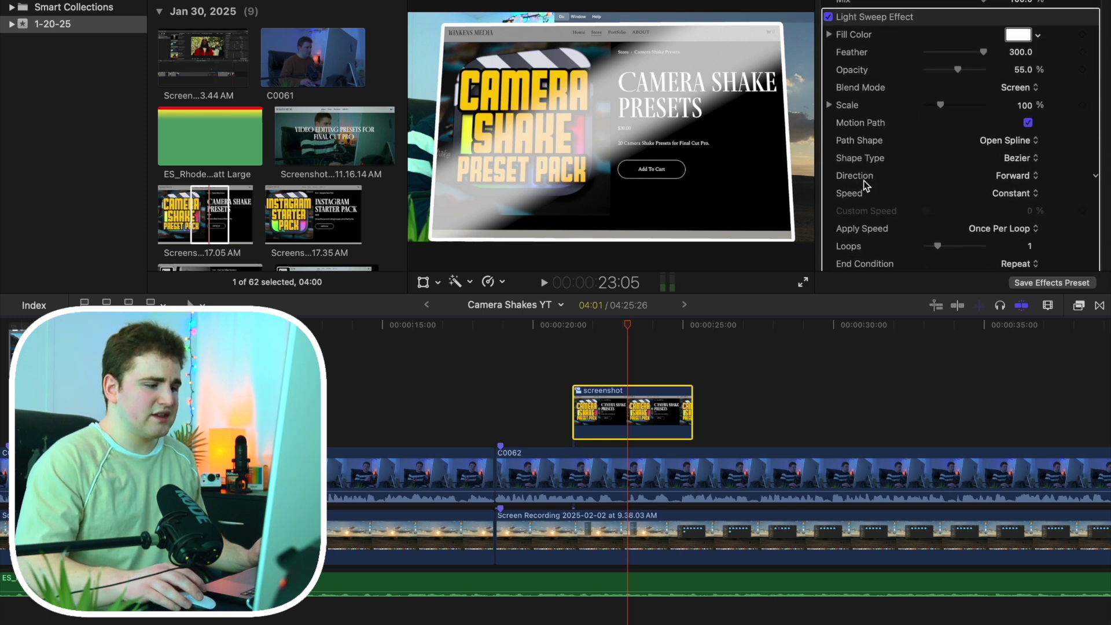
Set the light sweep Speed to Accelerate and replay the screenshot clip from its start.
left_click(1007, 200)
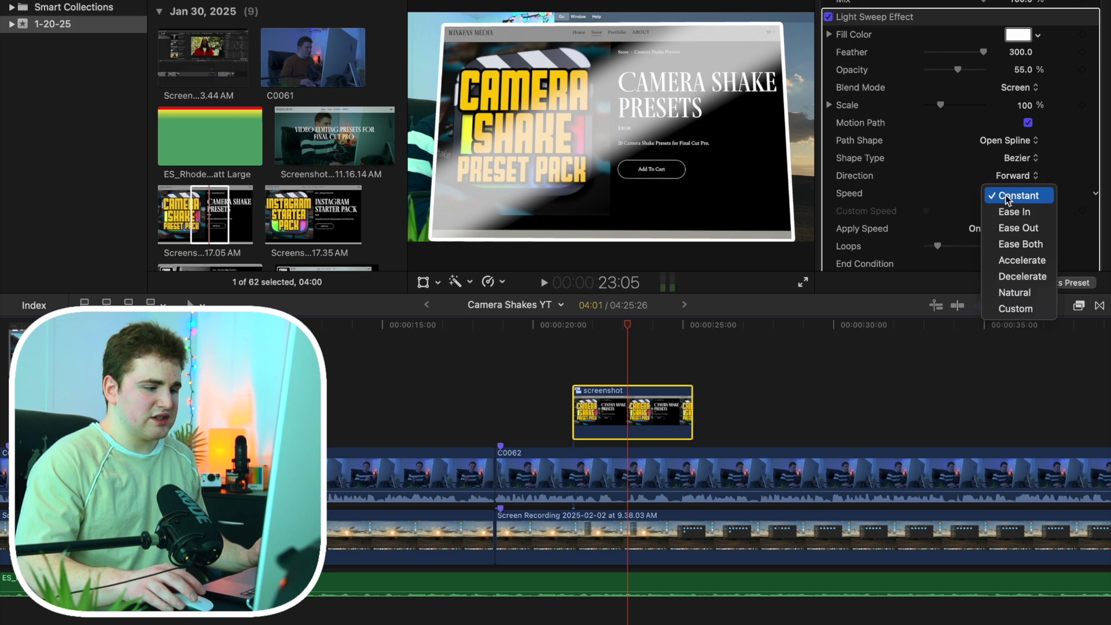
left_click(1012, 261)
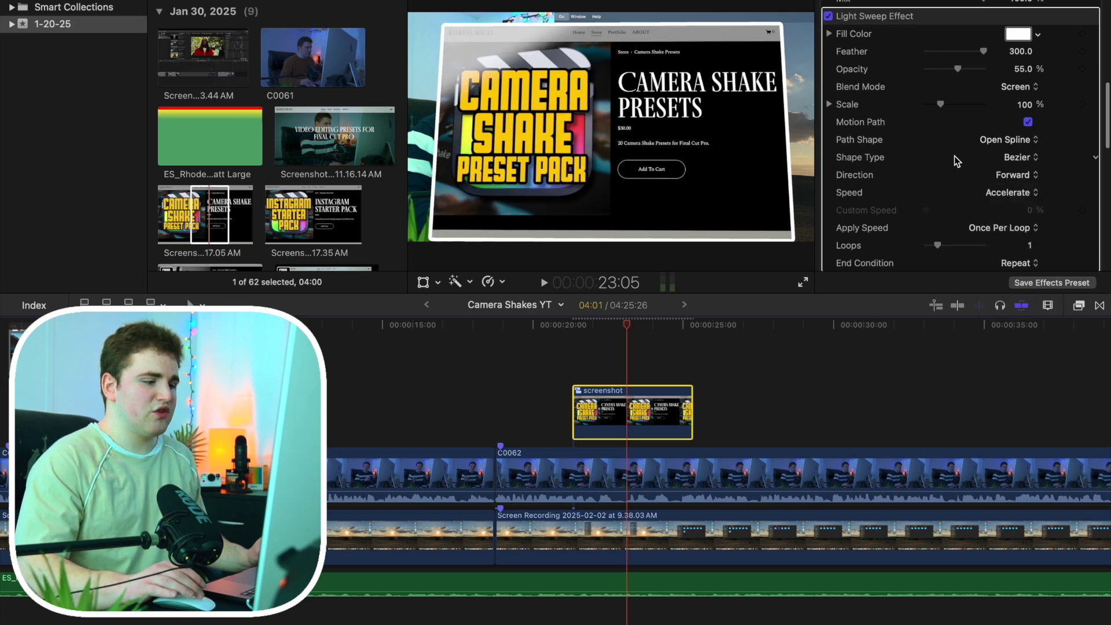
scroll(955, 158, "down", 3)
scroll(954, 161, "down", 8)
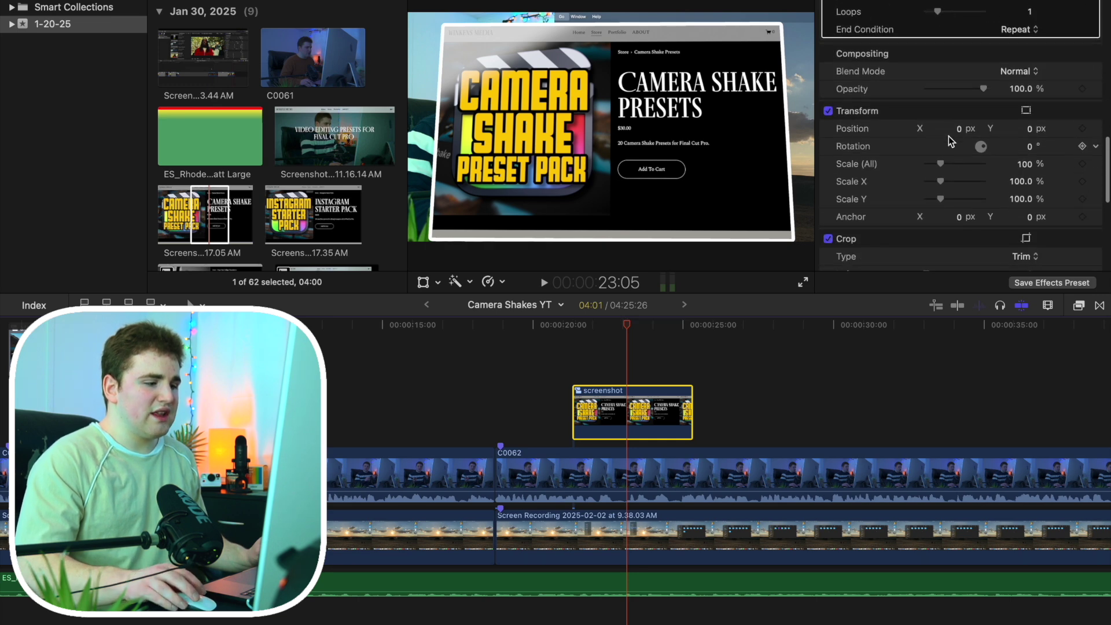
scroll(945, 113, "down", 10)
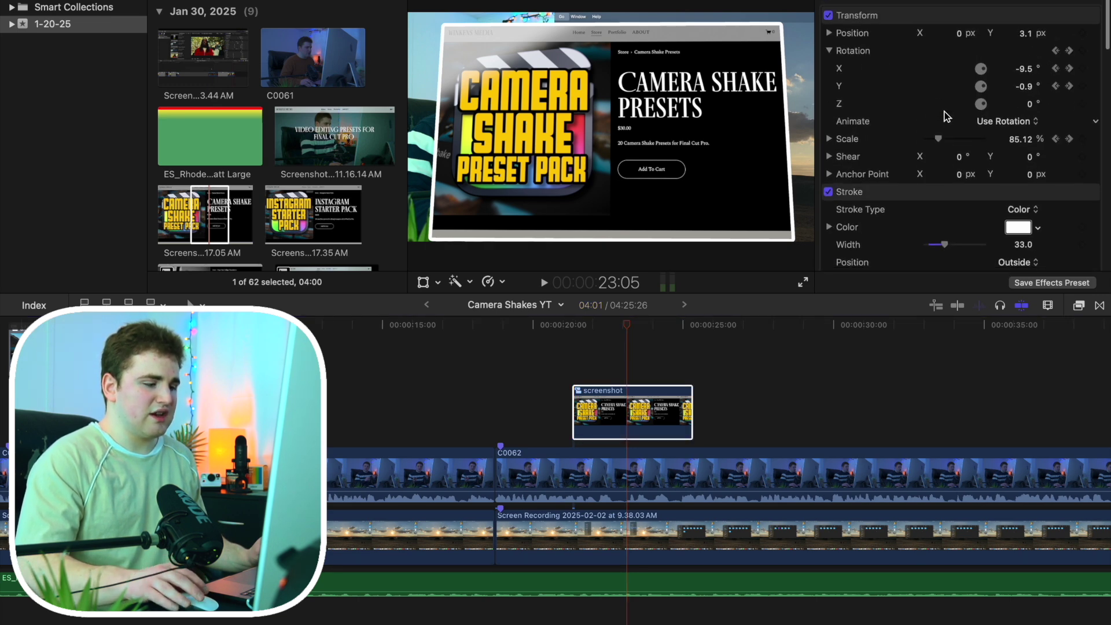
left_click(573, 364)
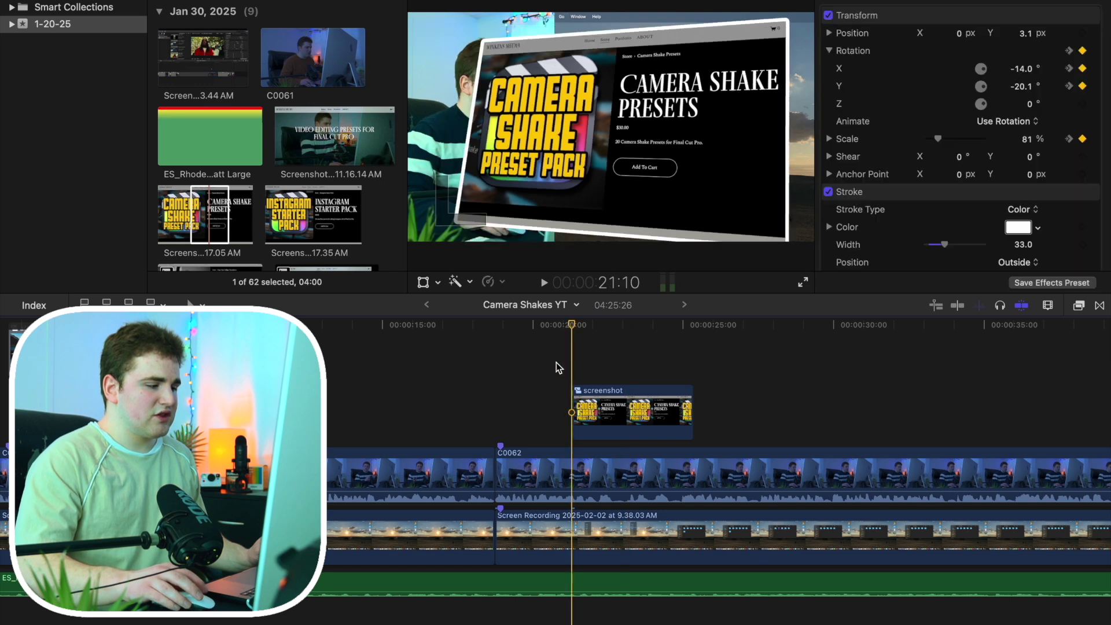
key("space")
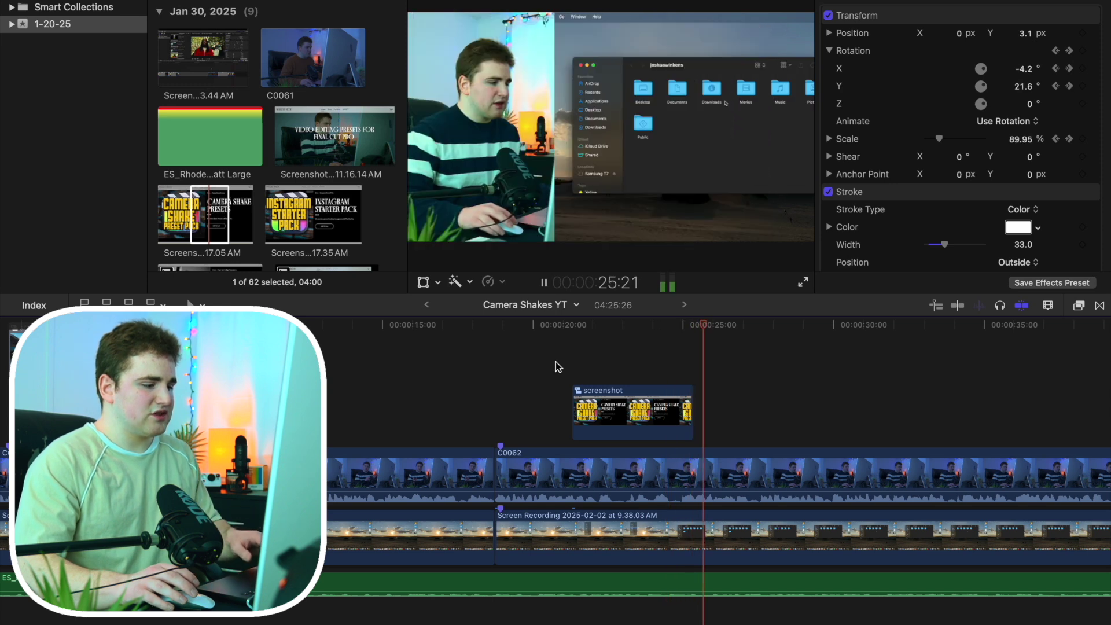
key("space")
Find 'drop' among all video effects and apply Drop Shadow to the screenshot clip.
left_click(606, 373)
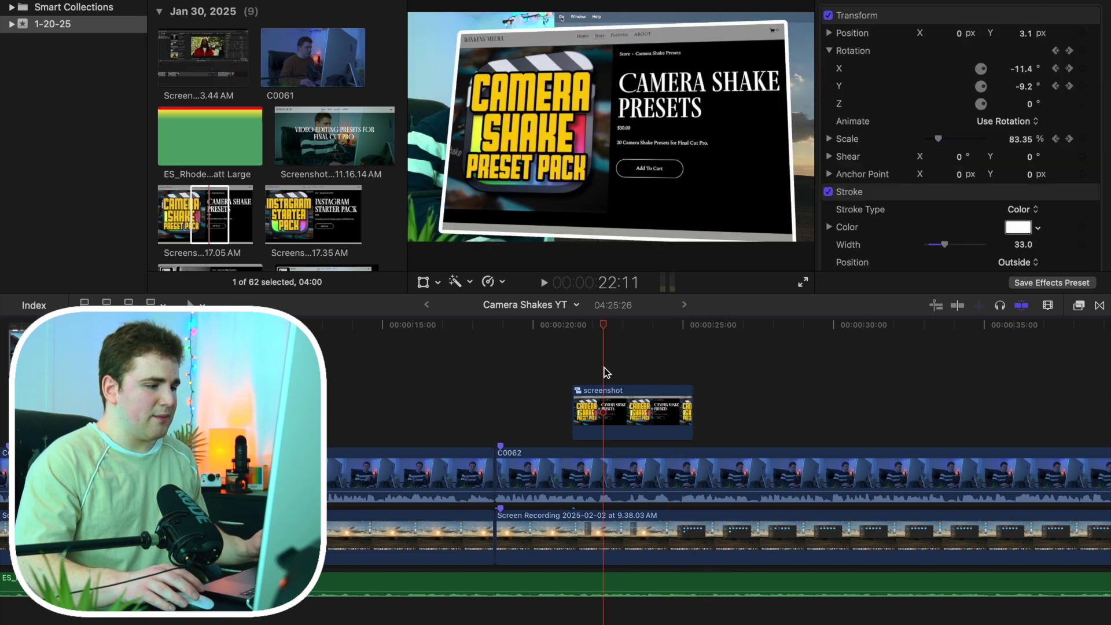
left_click(1079, 306)
scroll(797, 397, "up", 10)
left_click(796, 397)
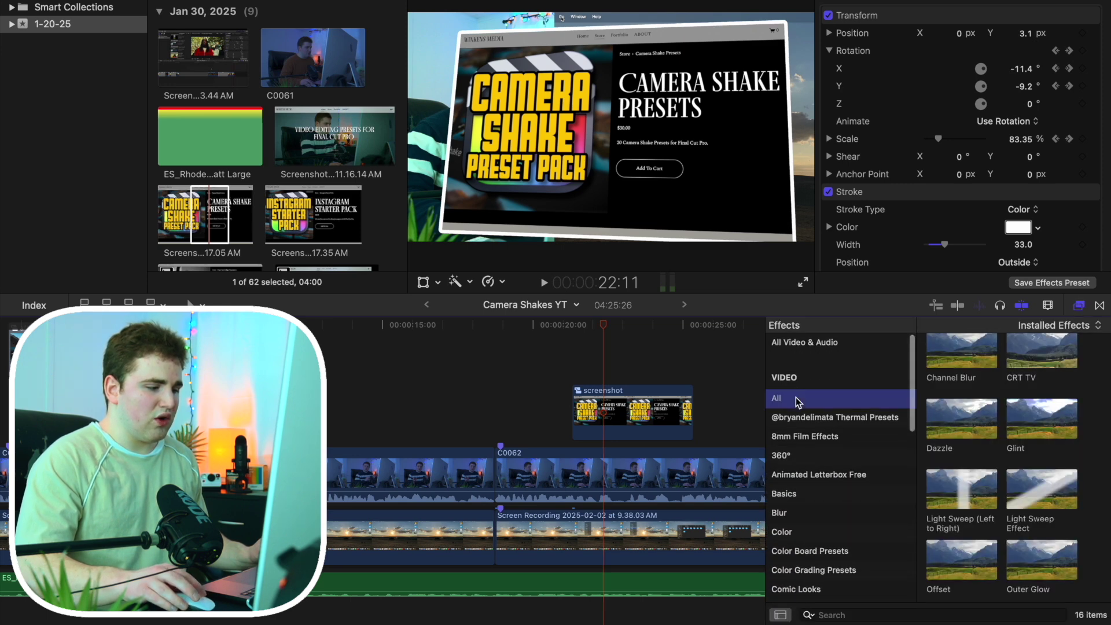
left_click(852, 615)
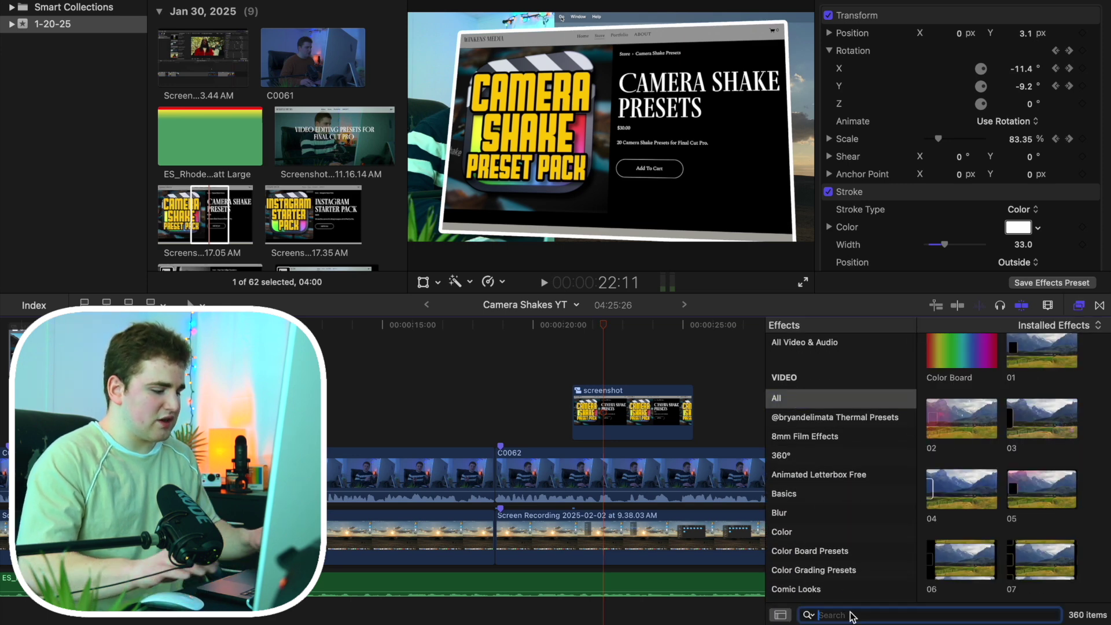
type("drop")
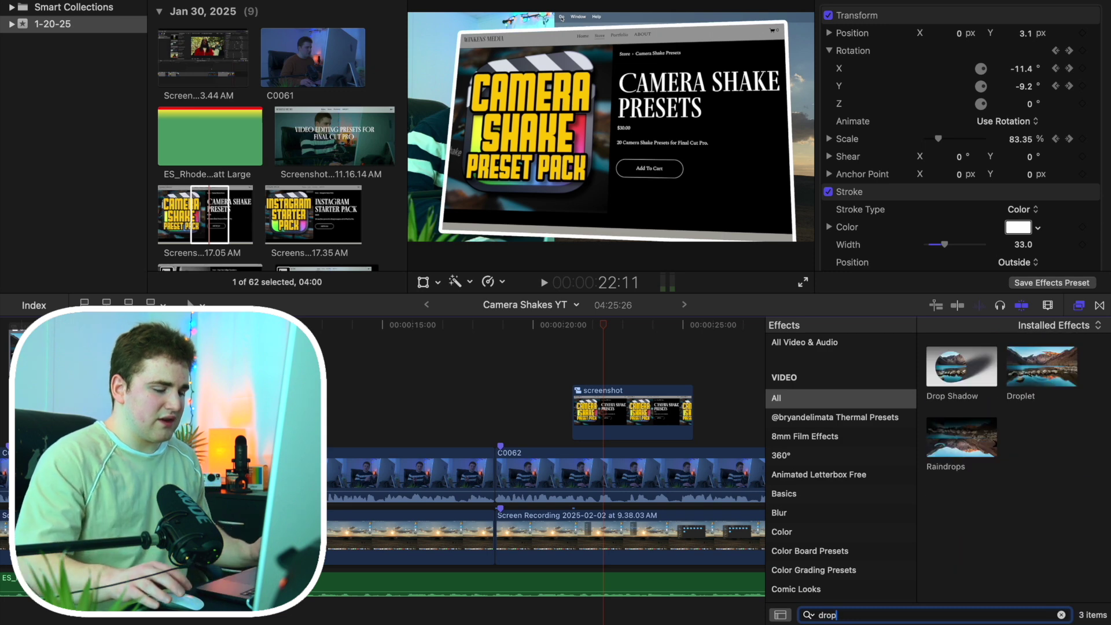
left_click_drag(956, 386, 646, 415)
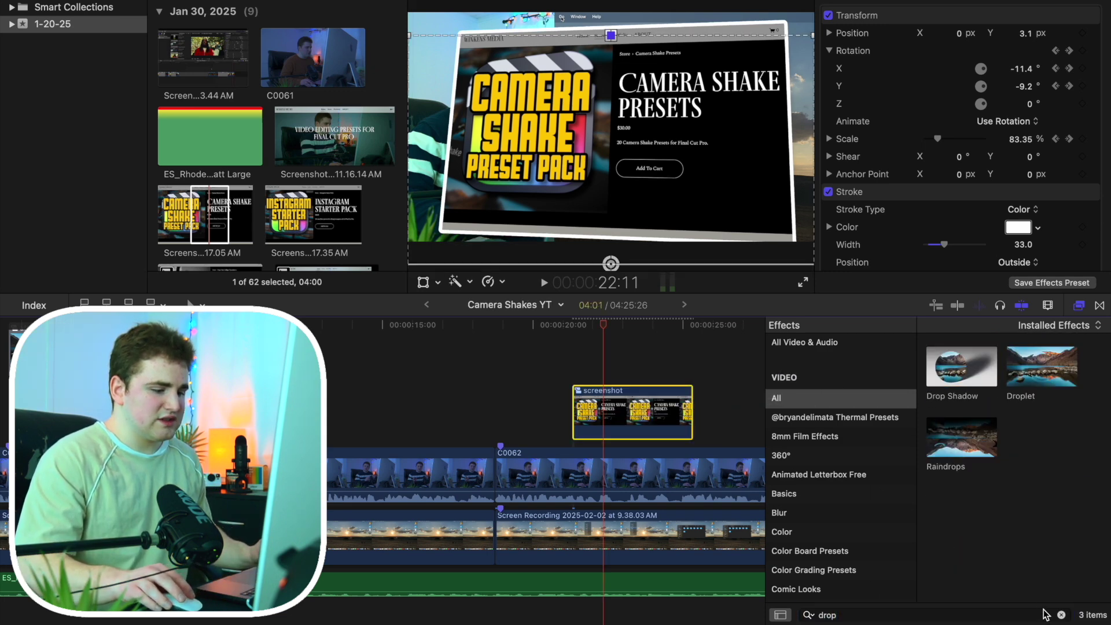
Clear the effects search, close the browser, and bring up the Drop Shadow's onscreen controls.
left_click(1061, 615)
left_click(1078, 305)
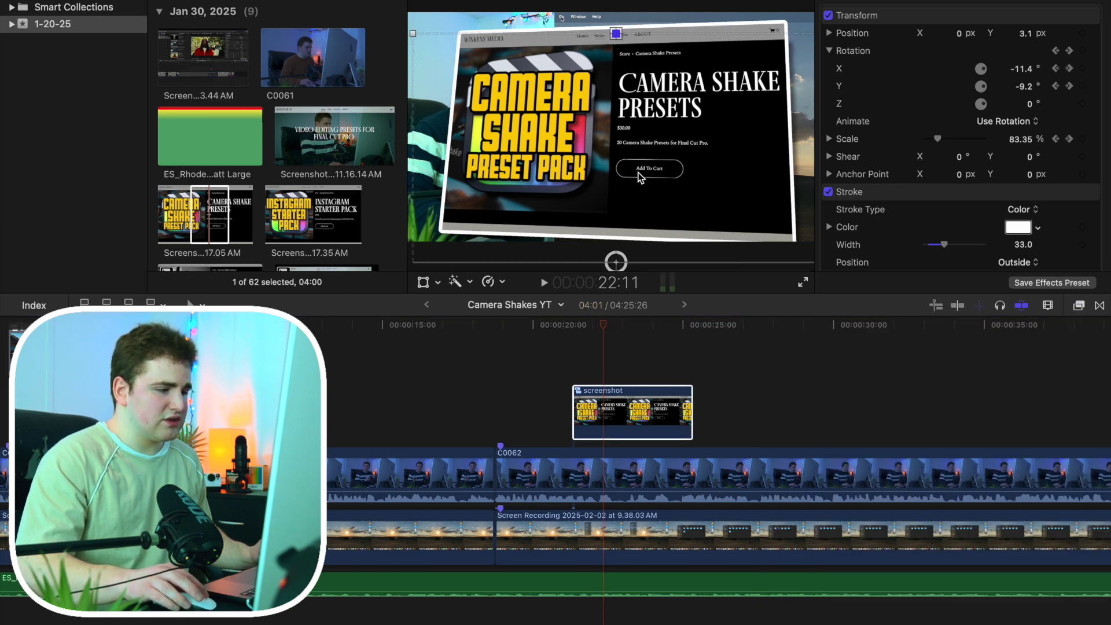
left_click(639, 149)
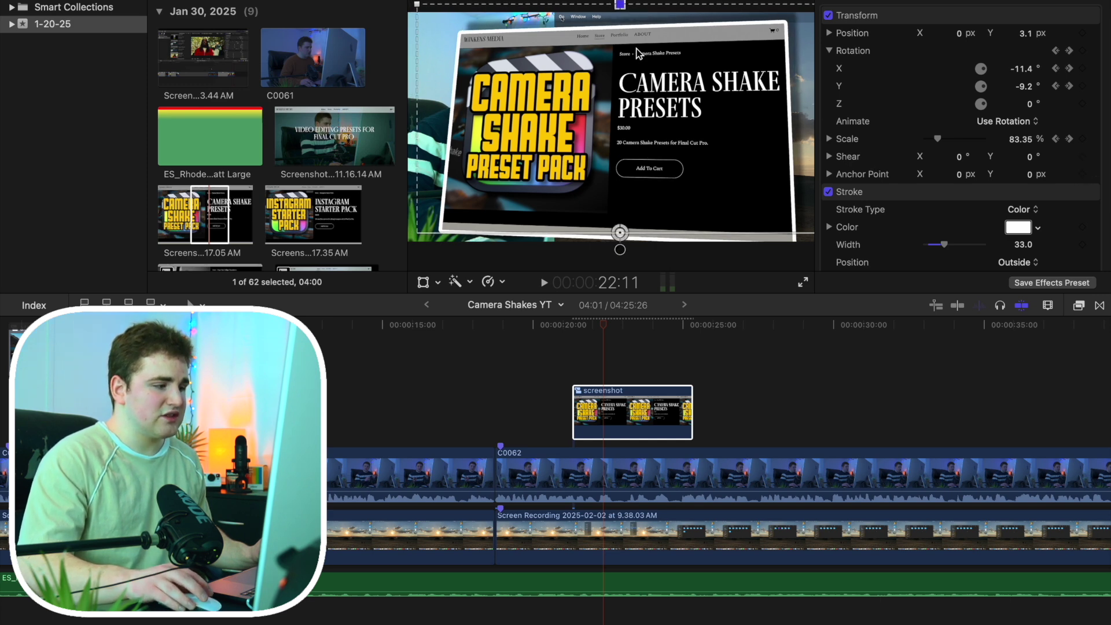
scroll(905, 149, "down", 15)
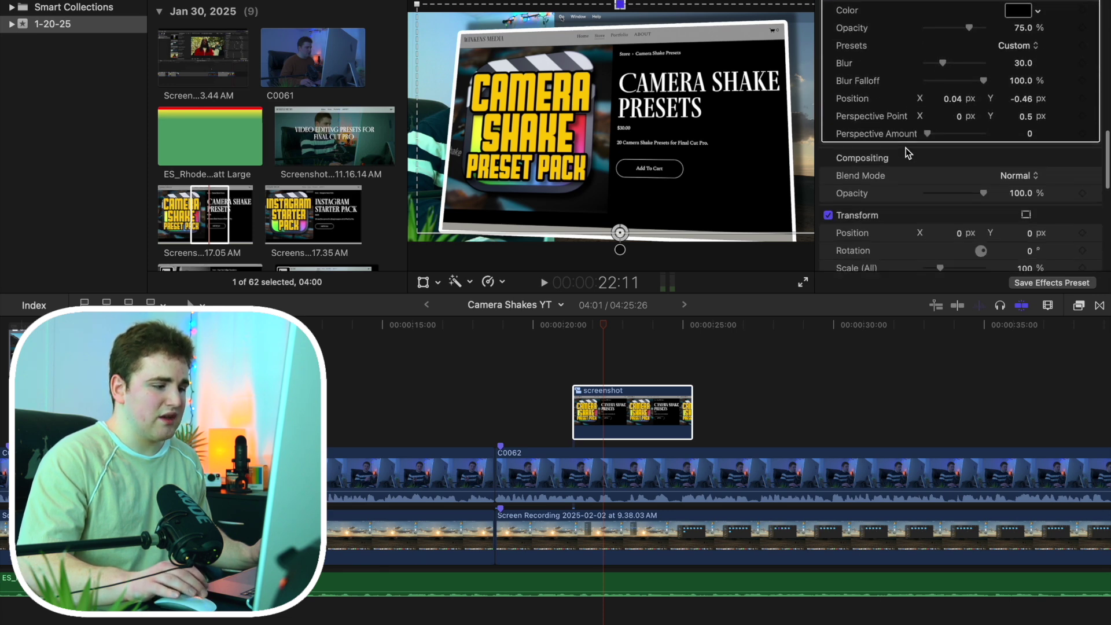
scroll(904, 142, "up", 5)
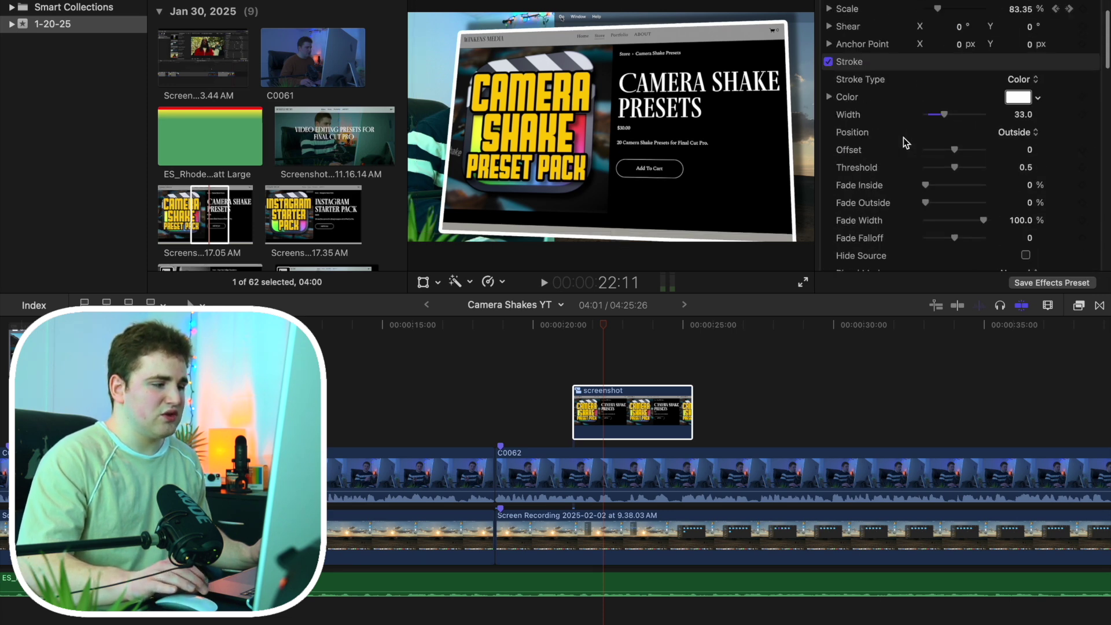
scroll(891, 151, "down", 1)
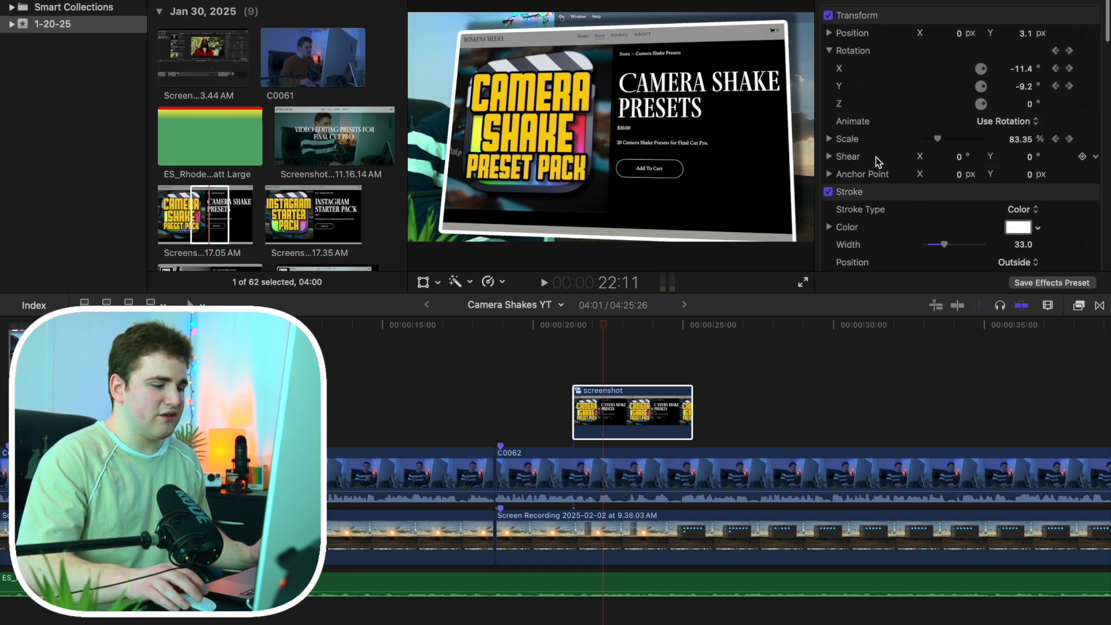
left_click(581, 366)
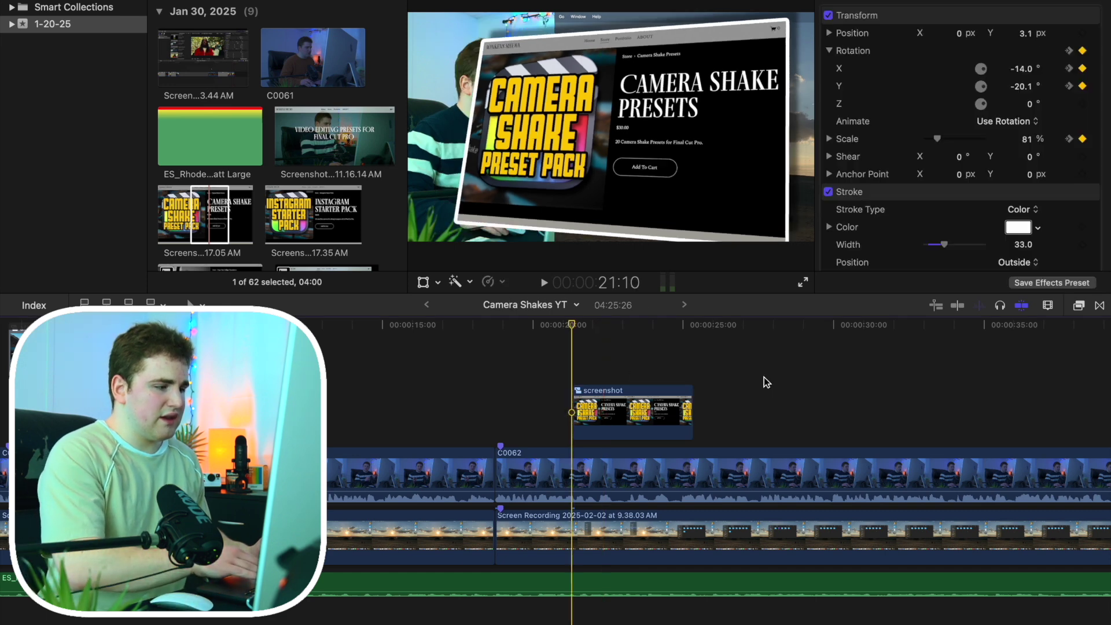
key("space")
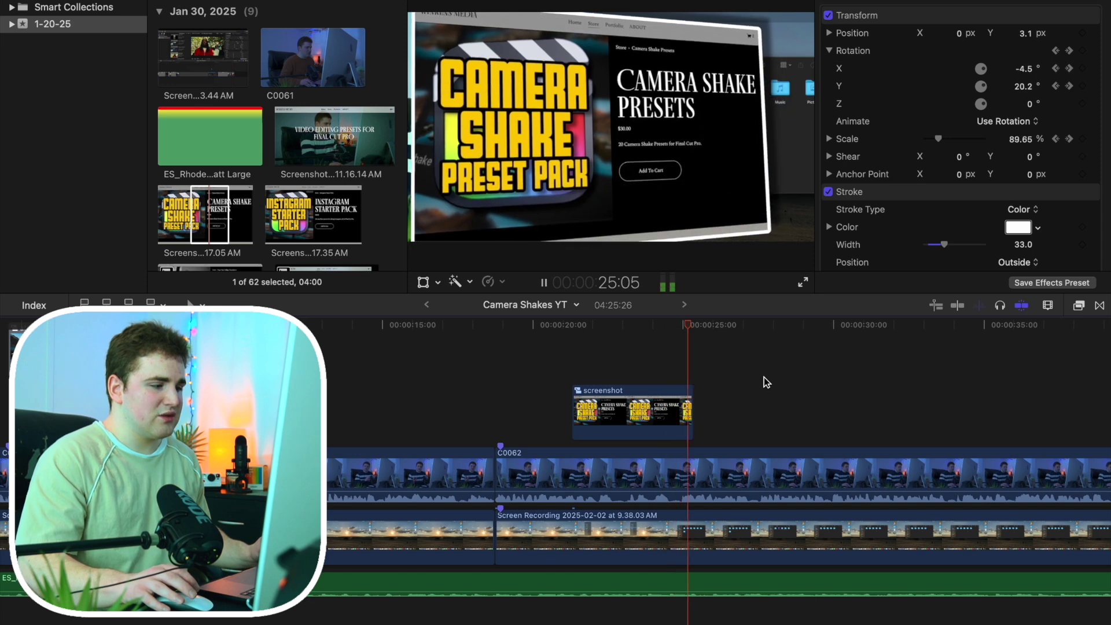
key("space")
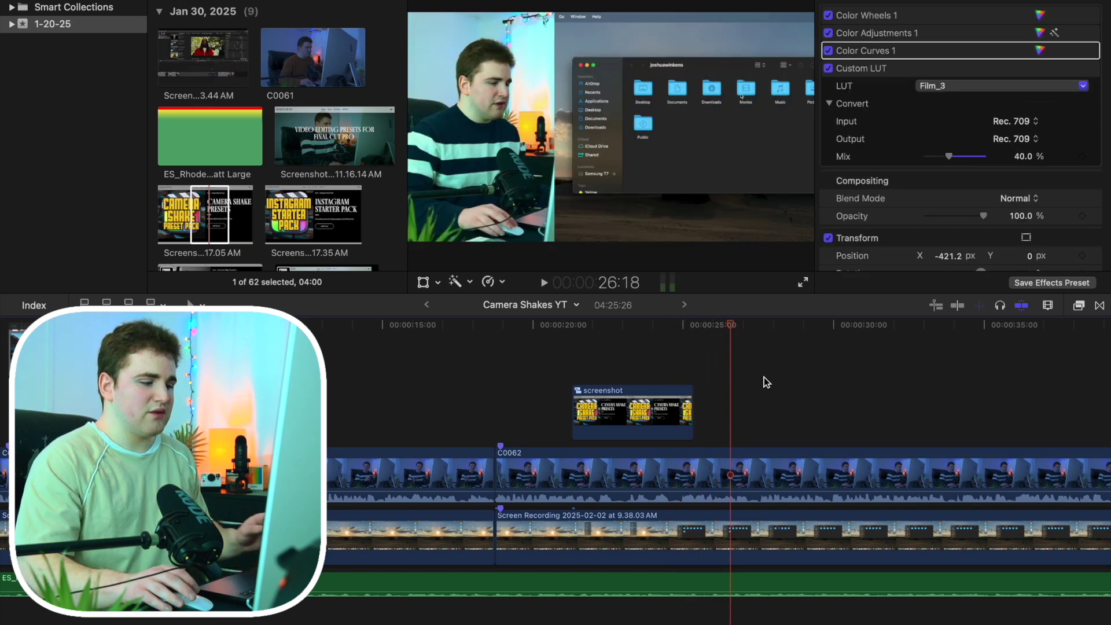